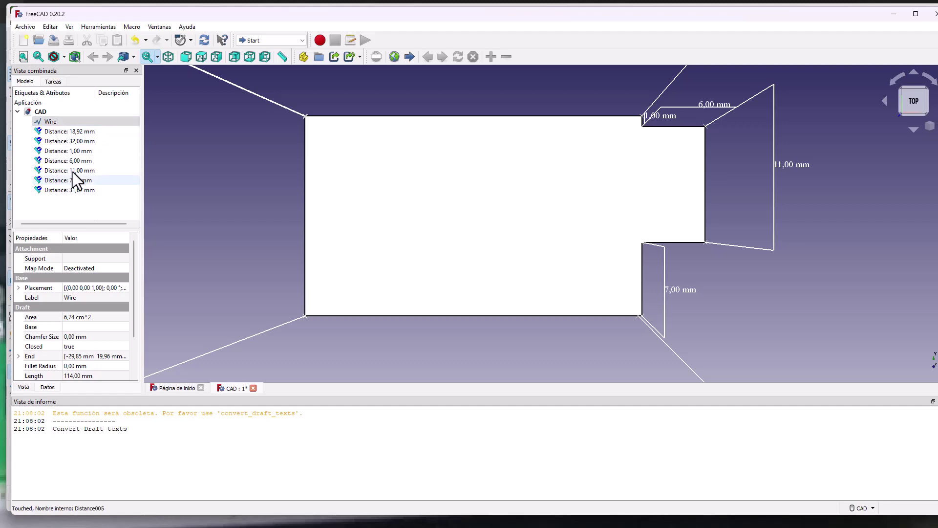
Select all the distance measurements in the CAD document and start exporting them to the Zaelio_USB_YHP folder.
{"action": "left_click", "coordinate": [61, 132]}
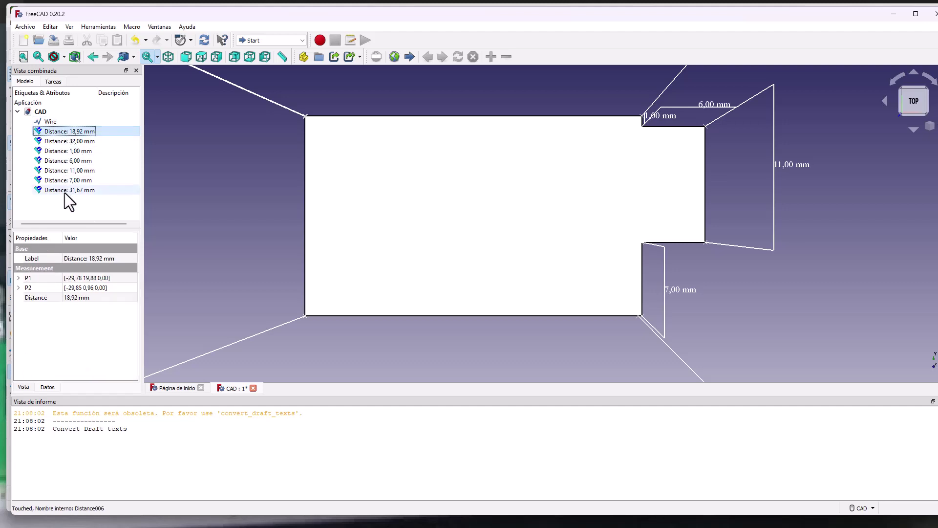
{"action": "left_click", "coordinate": [65, 190], "text": "shift"}
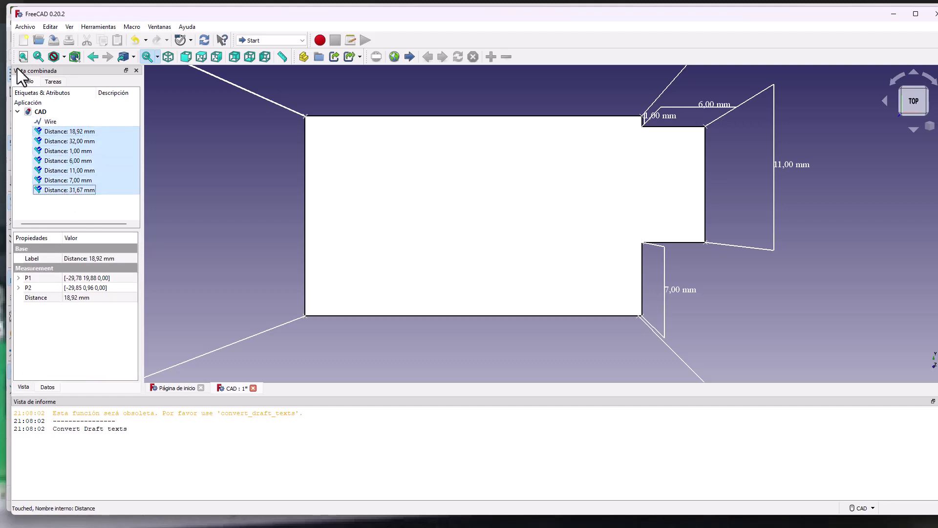
{"action": "left_click", "coordinate": [25, 27]}
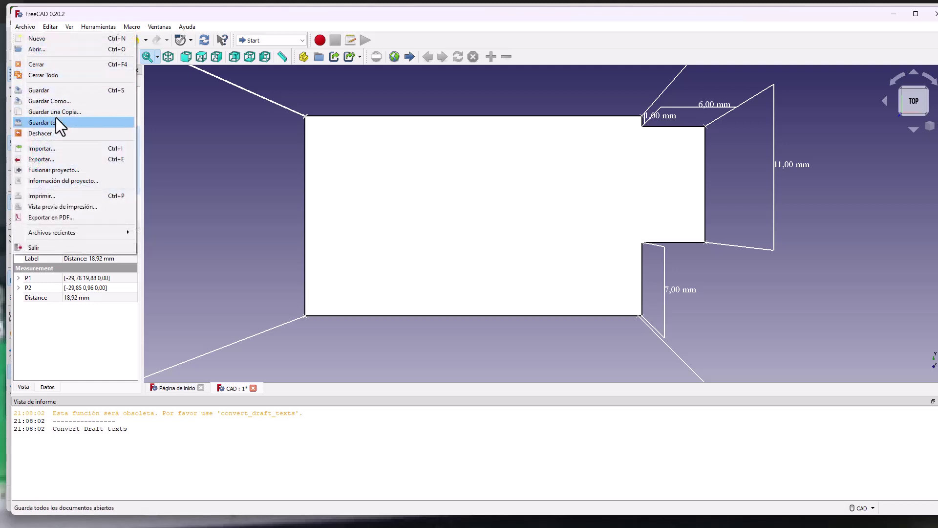
{"action": "left_click", "coordinate": [53, 159]}
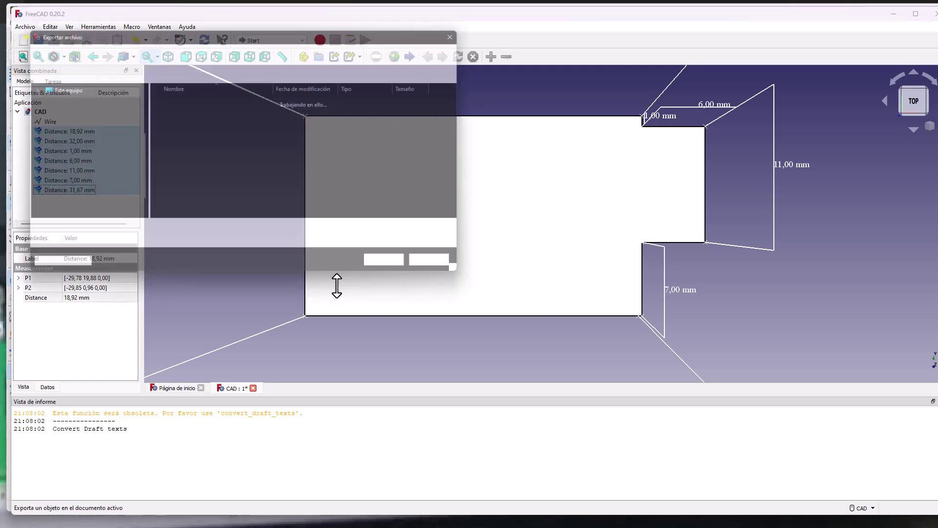
{"action": "left_click_drag", "start_coordinate": [214, 33], "coordinate": [328, 84]}
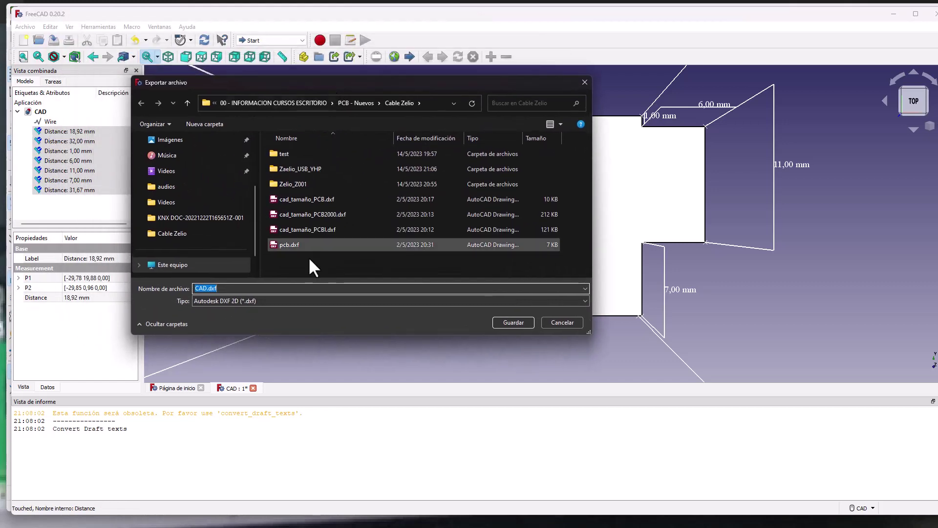
{"action": "double_click", "coordinate": [307, 169]}
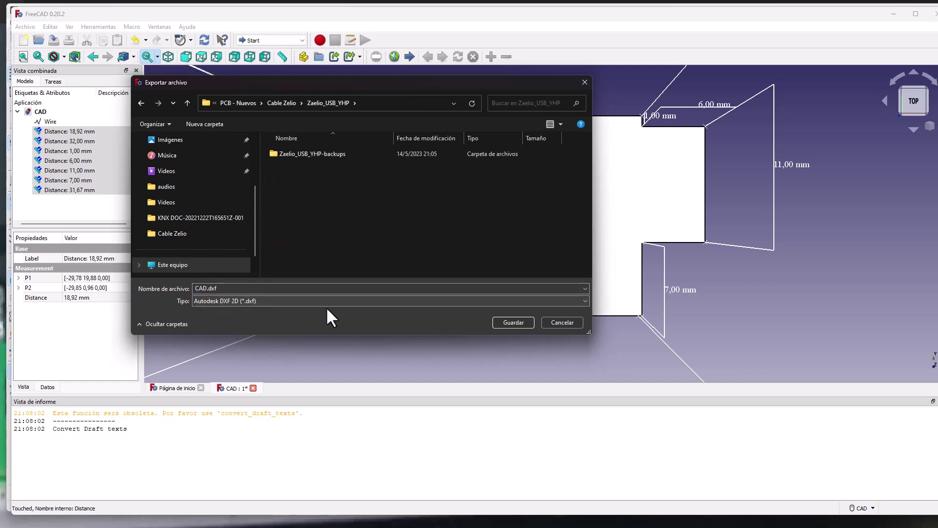
Name the export file pcb_cutArea.dxf and save it in Autodesk DXF 2D format.
{"action": "double_click", "coordinate": [203, 288]}
{"action": "left_click", "coordinate": [206, 288]}
{"action": "key", "text": "BackSpace"}
{"action": "key", "text": "BackSpace"}
{"action": "key", "text": "BackSpace"}
{"action": "type", "text": "pc"}
{"action": "type", "text": "b_cut"}
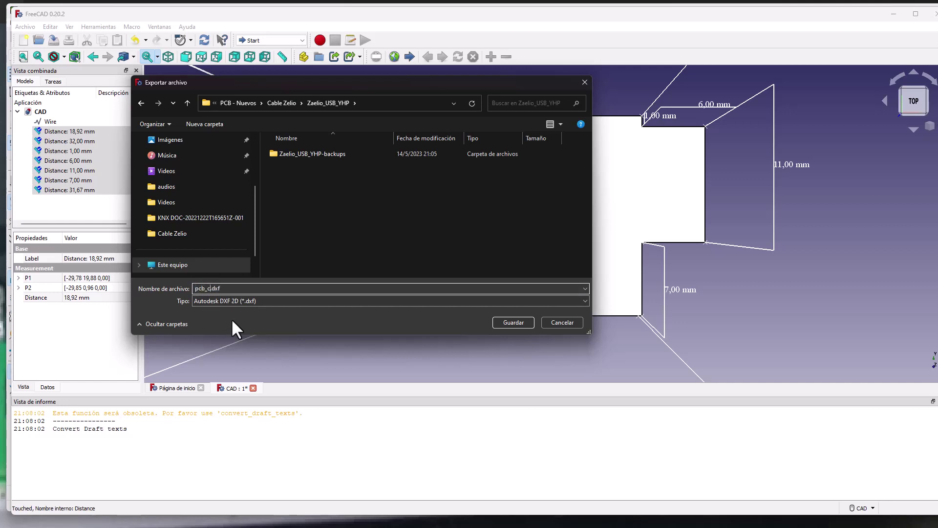
{"action": "type", "text": "area"}
{"action": "key", "text": "BackSpace"}
{"action": "key", "text": "BackSpace"}
{"action": "key", "text": "BackSpace"}
{"action": "key", "text": "BackSpace"}
{"action": "type", "text": "Area"}
{"action": "left_click", "coordinate": [508, 323]}
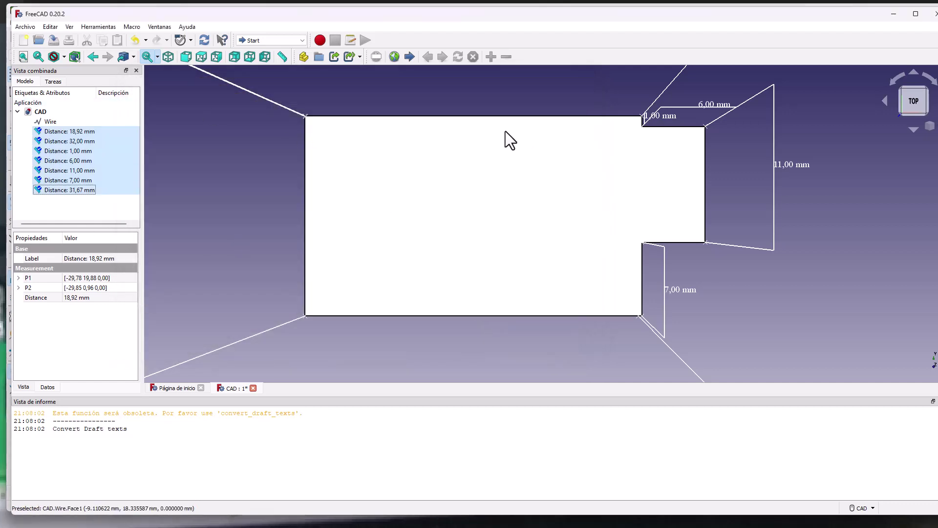
Switch to the KiCad project Zaelio_USB_YHP and open the Footprint Editor.
{"action": "left_click", "coordinate": [893, 14]}
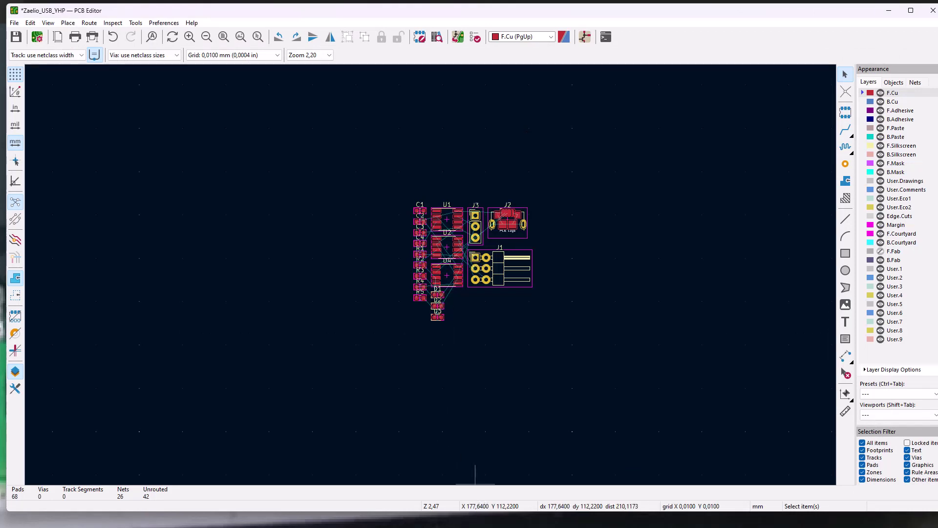
{"action": "key", "text": "alt+Tab"}
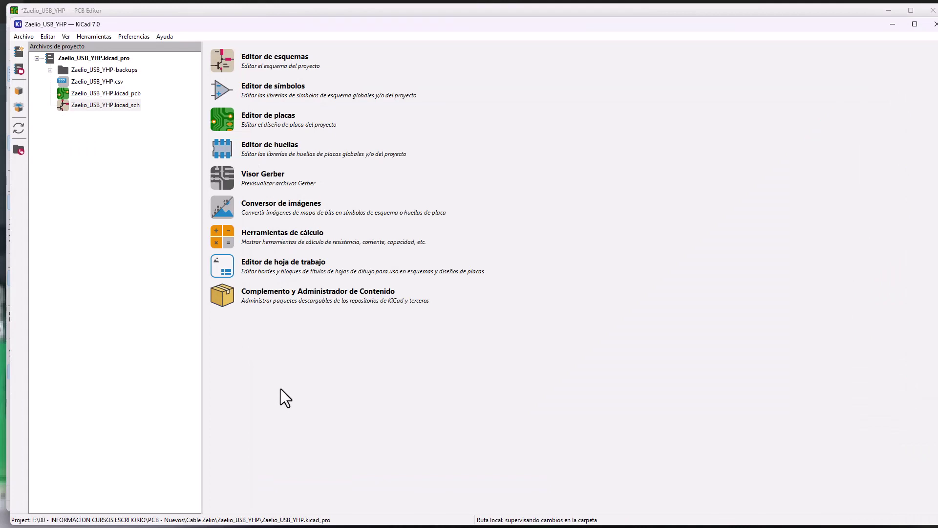
{"action": "left_click", "coordinate": [222, 147]}
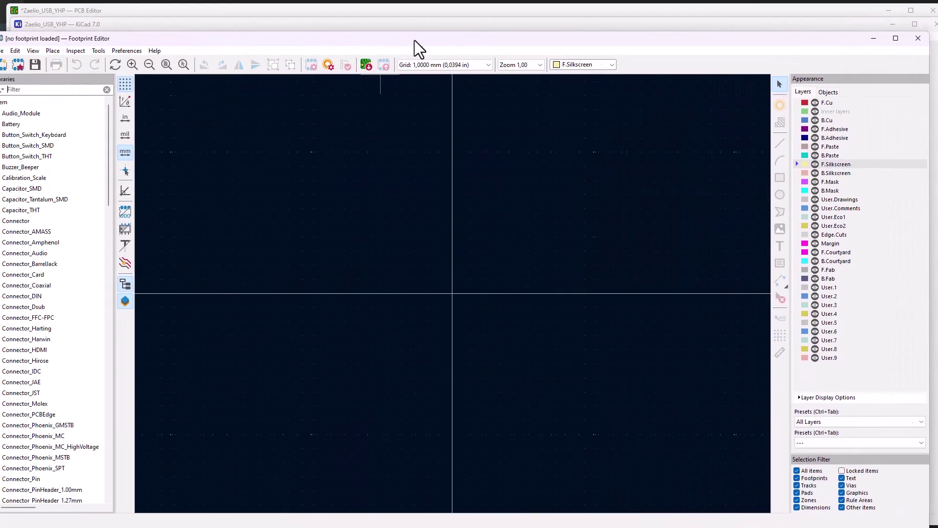
{"action": "left_click_drag", "start_coordinate": [414, 40], "coordinate": [460, 30]}
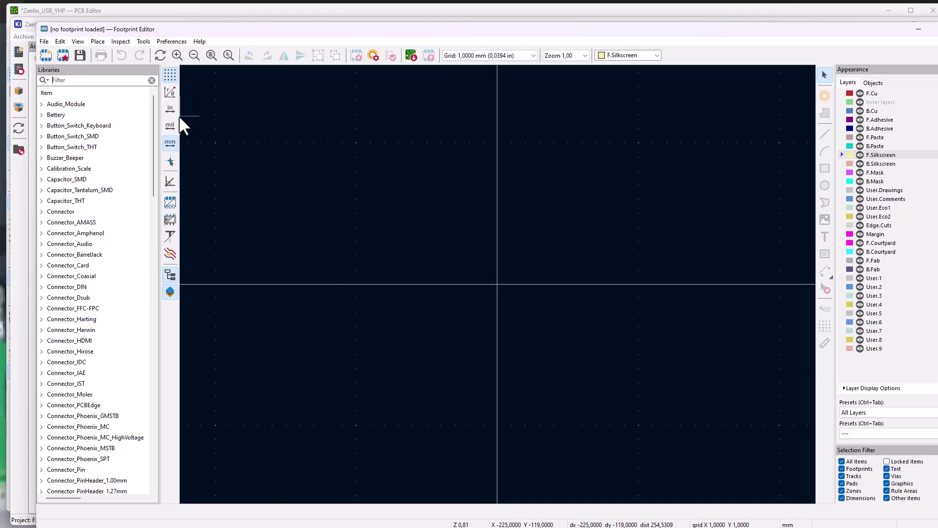
Create a new footprint named zelio with the footprint type Other.
{"action": "left_click", "coordinate": [45, 55]}
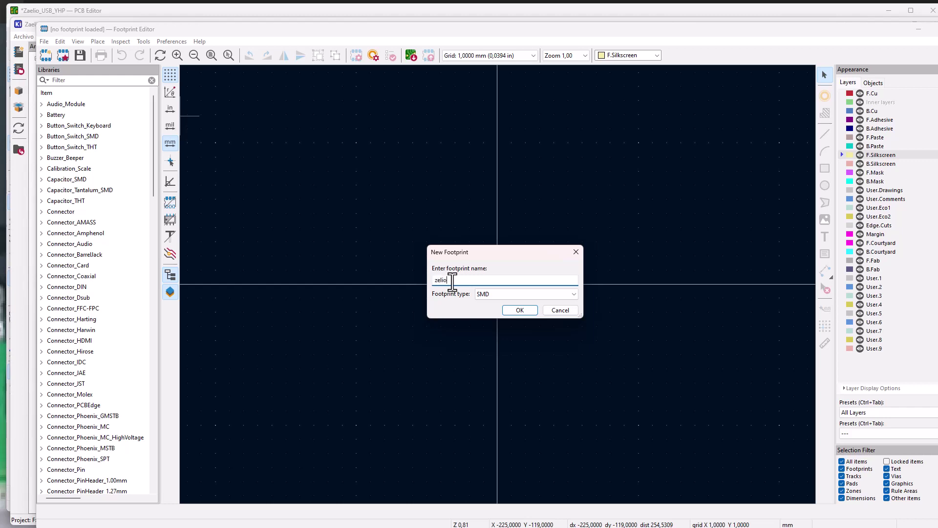
{"action": "left_click", "coordinate": [490, 291]}
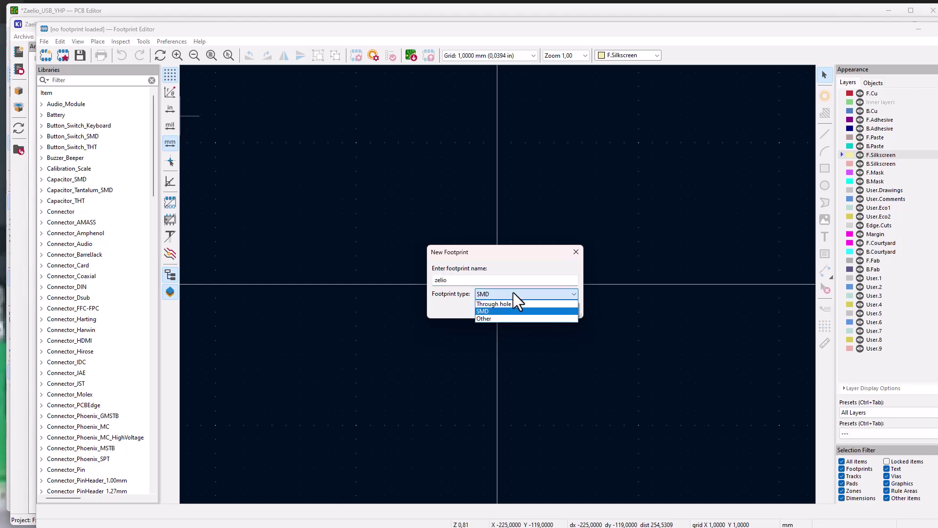
{"action": "left_click", "coordinate": [484, 318]}
{"action": "left_click", "coordinate": [520, 311]}
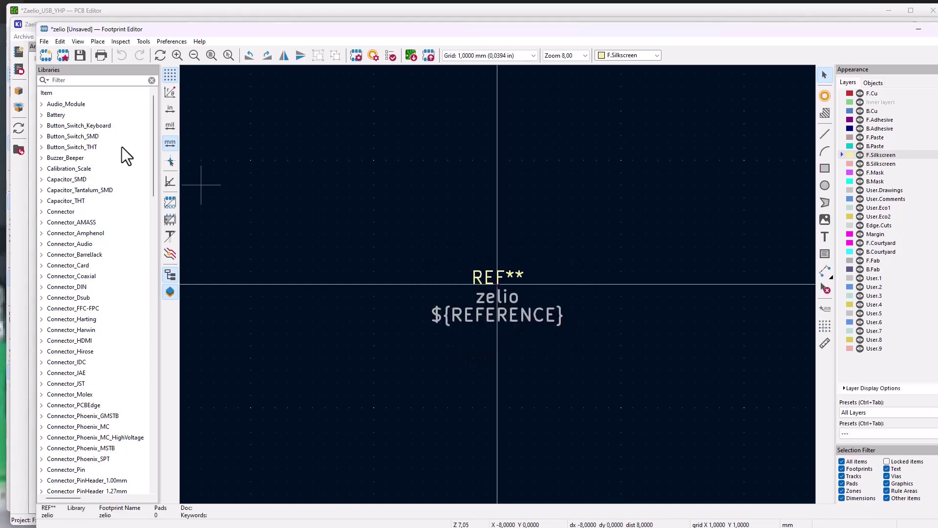
Start a vector graphics import and choose pcb_cutArea.dxf from the Zaelio_USB_YHP folder inside Cable Zelio.
{"action": "left_click", "coordinate": [44, 41]}
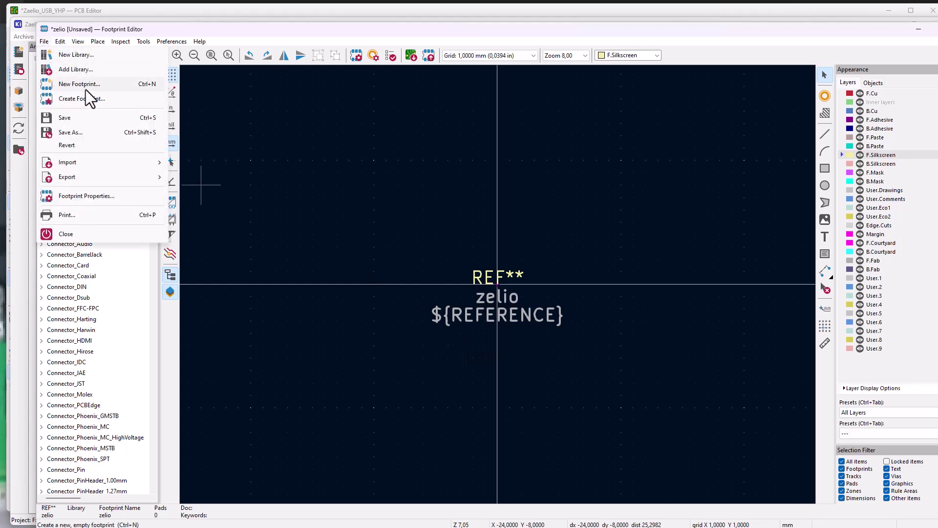
{"action": "mouse_move", "coordinate": [95, 180]}
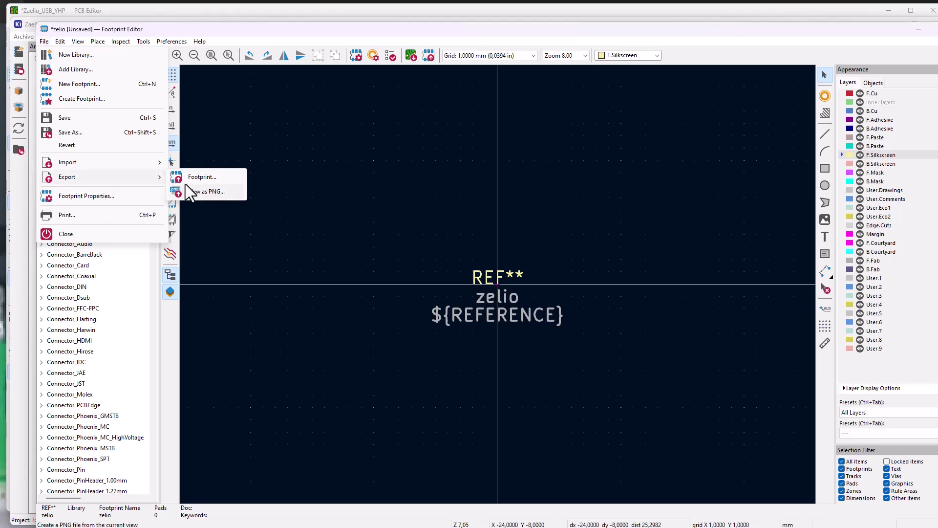
{"action": "mouse_move", "coordinate": [126, 161]}
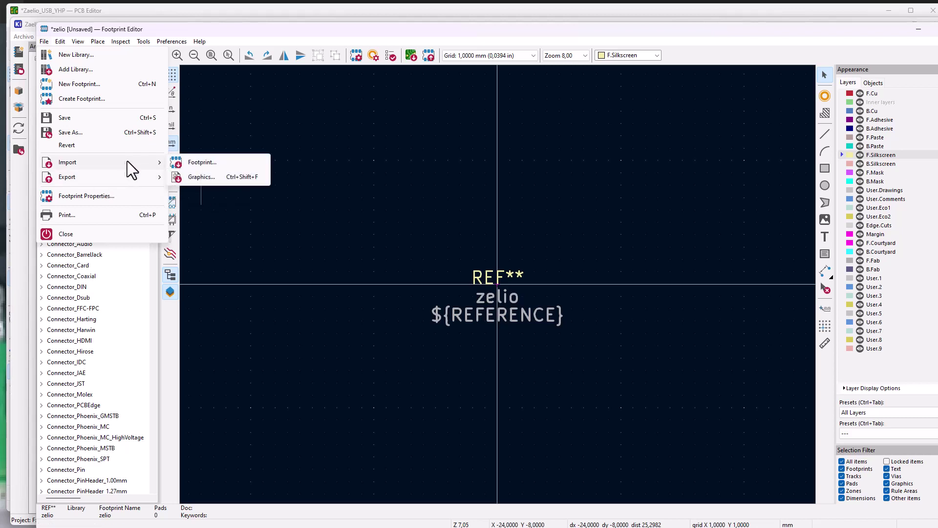
{"action": "left_click", "coordinate": [211, 177]}
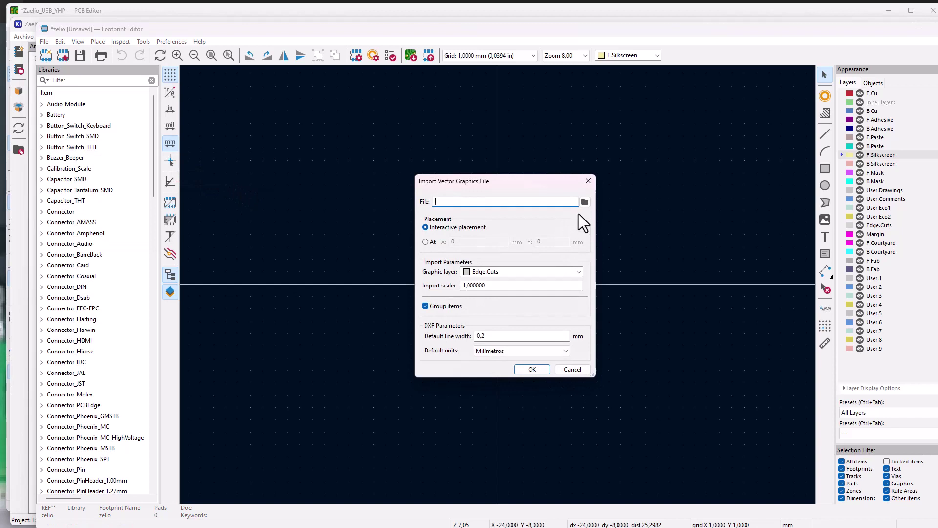
{"action": "left_click", "coordinate": [584, 201]}
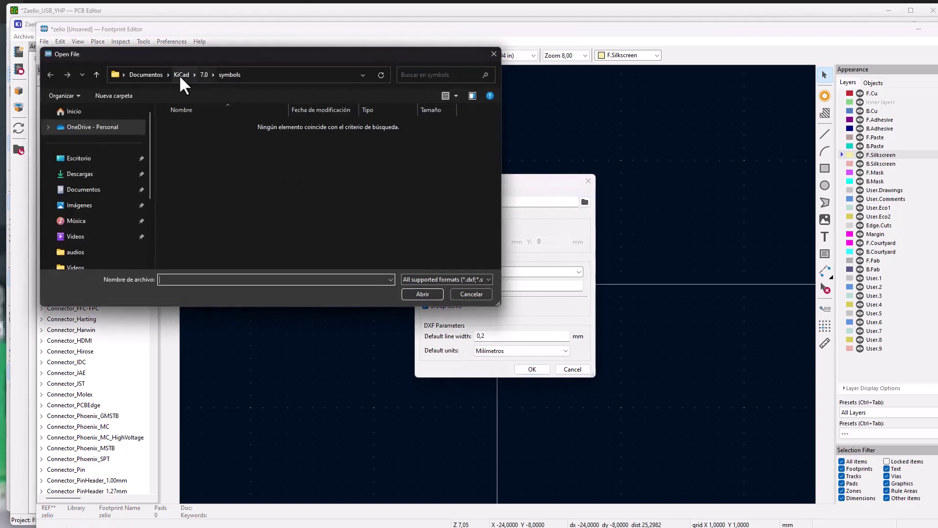
{"action": "scroll", "coordinate": [106, 234], "scroll_direction": "down", "scroll_amount": 2}
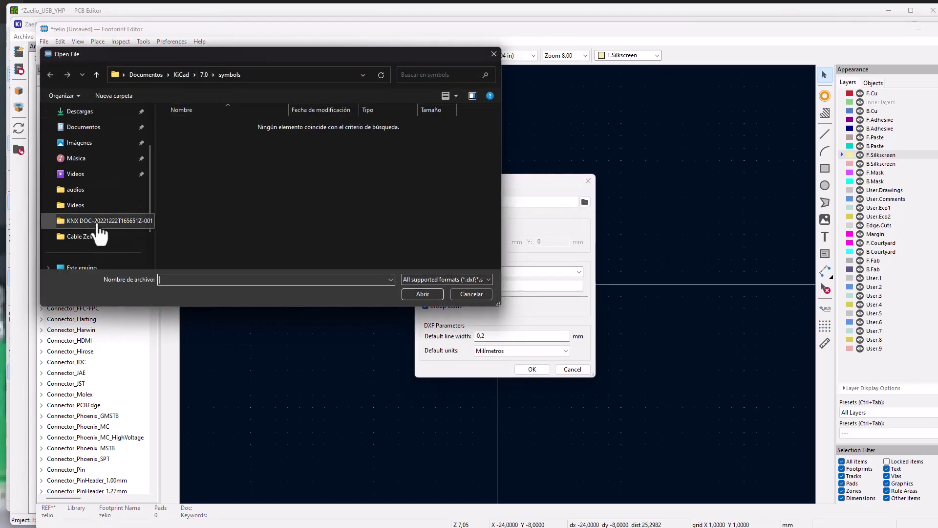
{"action": "left_click", "coordinate": [88, 240]}
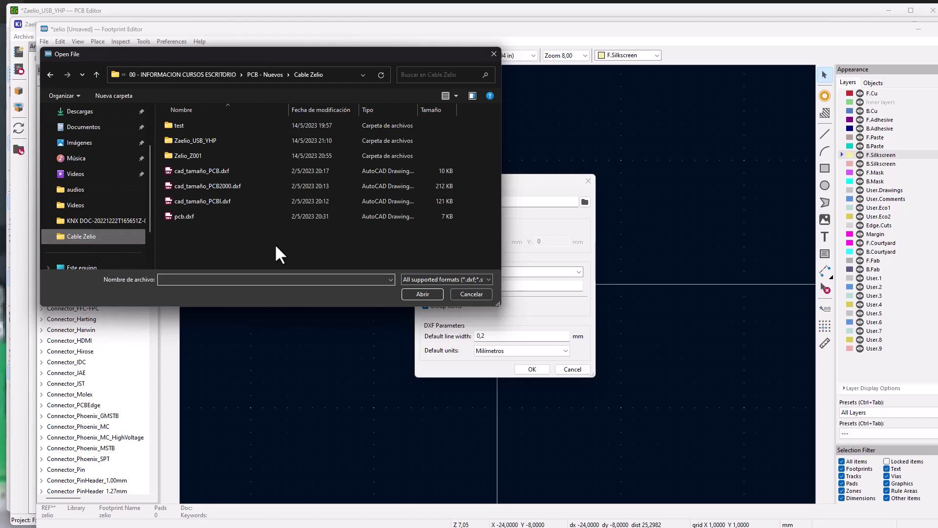
{"action": "double_click", "coordinate": [200, 141]}
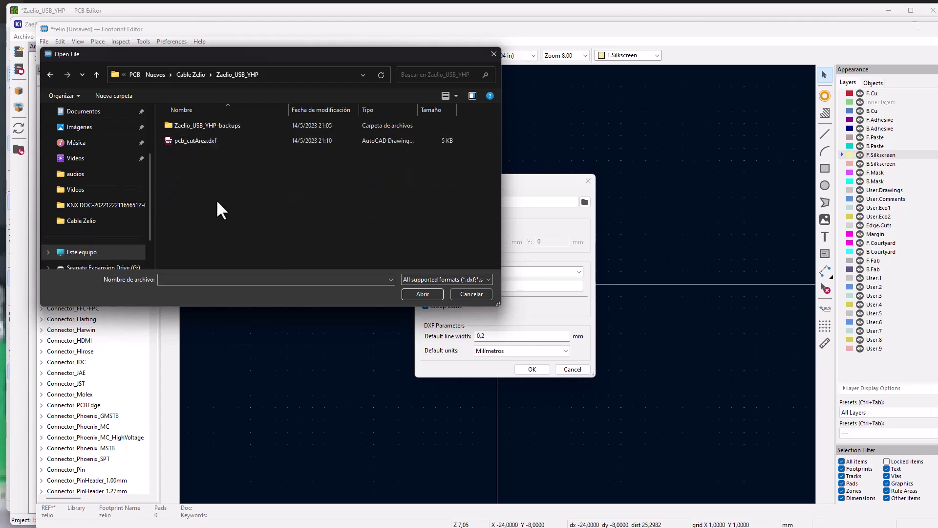
{"action": "left_click", "coordinate": [205, 143]}
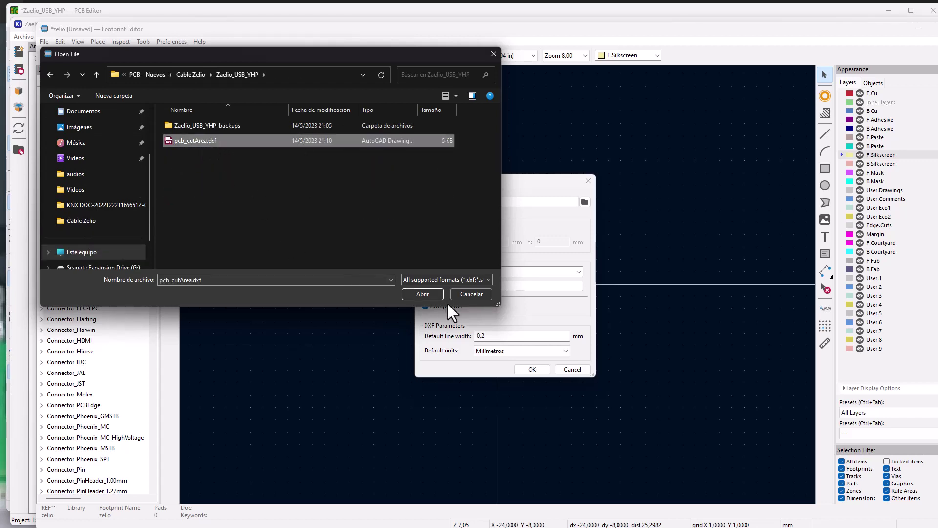
{"action": "left_click", "coordinate": [422, 294]}
Try to import the DXF graphics onto the Edge.Cuts layer at scale 1 with interactive placement.
{"action": "left_click", "coordinate": [501, 271]}
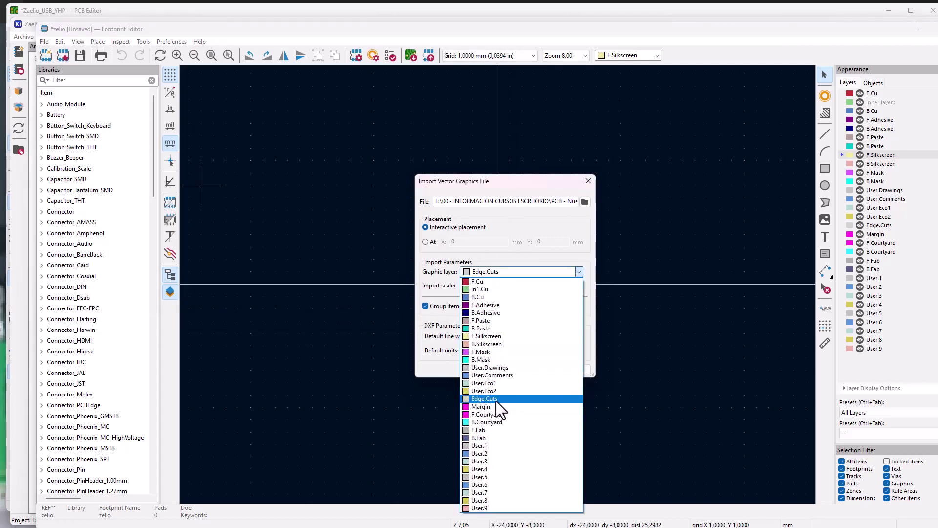
{"action": "left_click", "coordinate": [493, 399]}
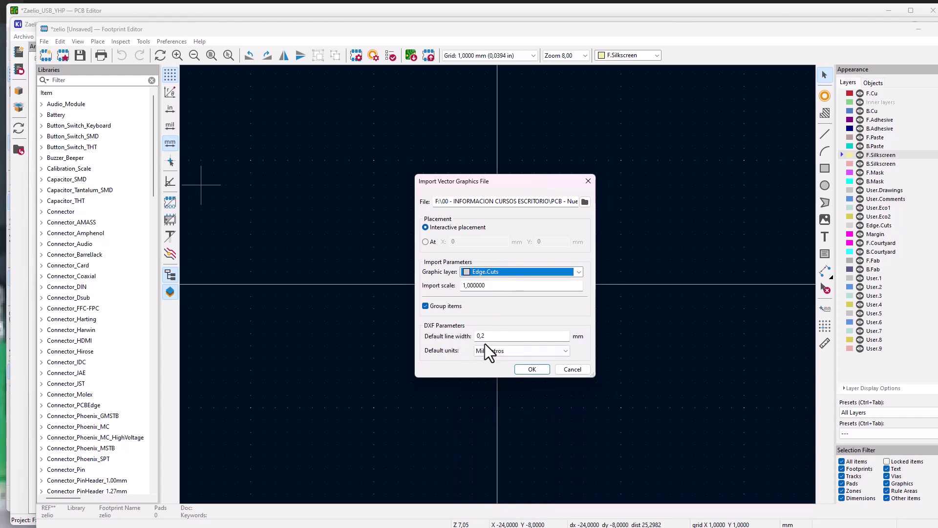
{"action": "left_click", "coordinate": [532, 370]}
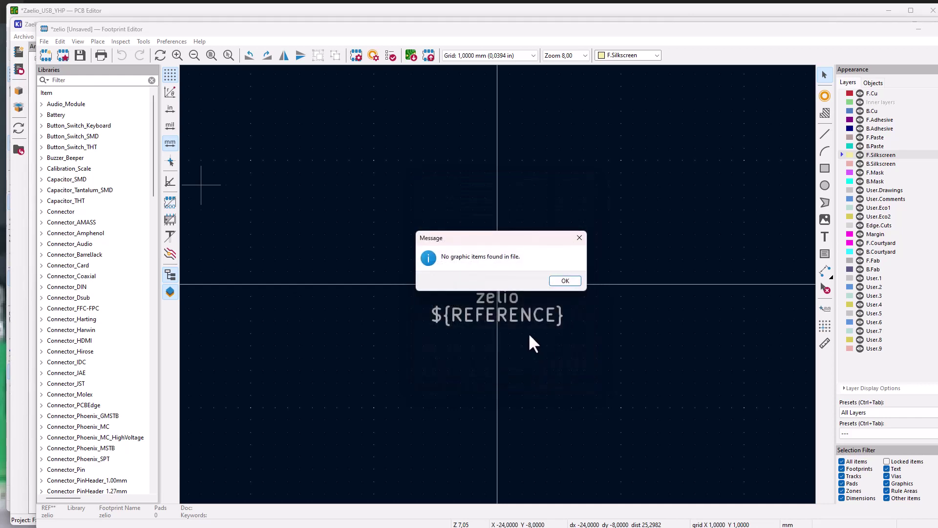
{"action": "left_click", "coordinate": [556, 284]}
{"action": "scroll", "coordinate": [503, 286], "scroll_direction": "down", "scroll_amount": 10}
{"action": "scroll", "coordinate": [508, 283], "scroll_direction": "up", "scroll_amount": 10}
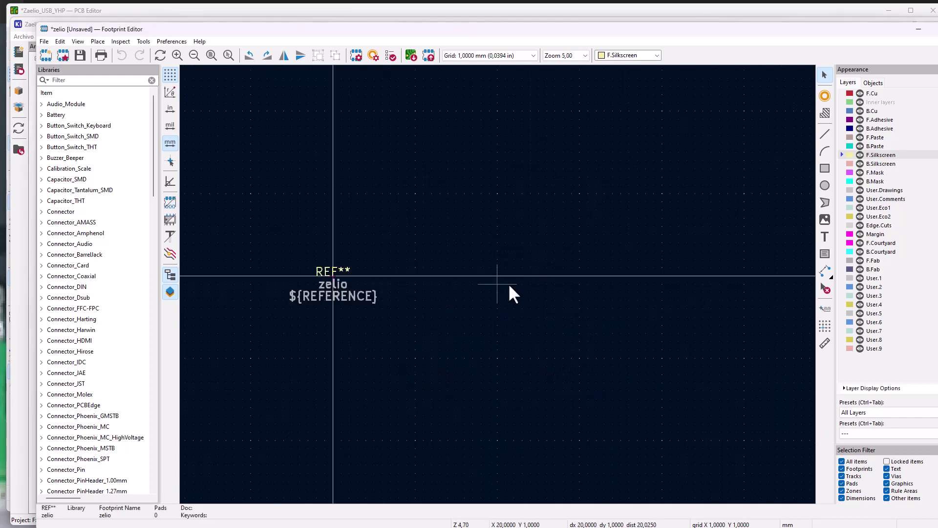
{"action": "scroll", "coordinate": [491, 280], "scroll_direction": "down", "scroll_amount": 10}
{"action": "scroll", "coordinate": [491, 279], "scroll_direction": "up", "scroll_amount": 10}
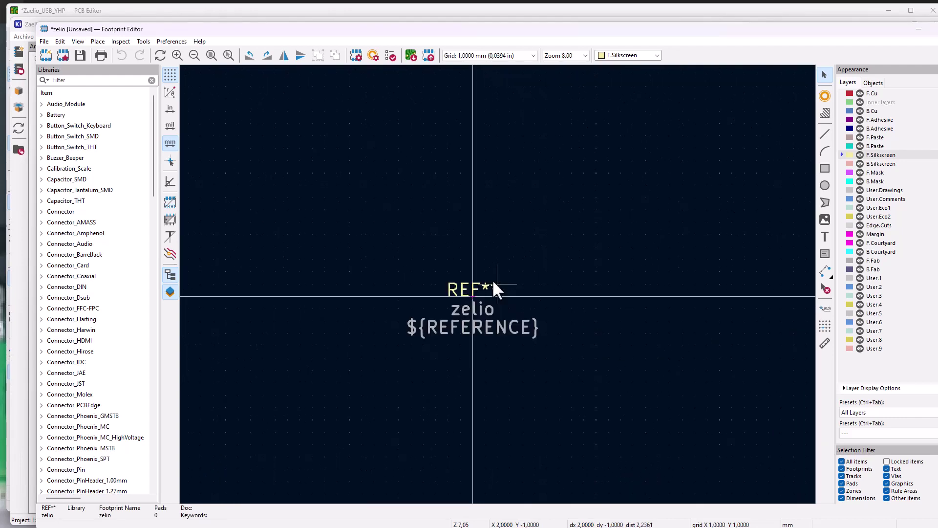
Switch to FreeCAD and select all the edges of the board outline wire, leaving the distance measurements out of the selection.
{"action": "key", "text": "alt+Tab"}
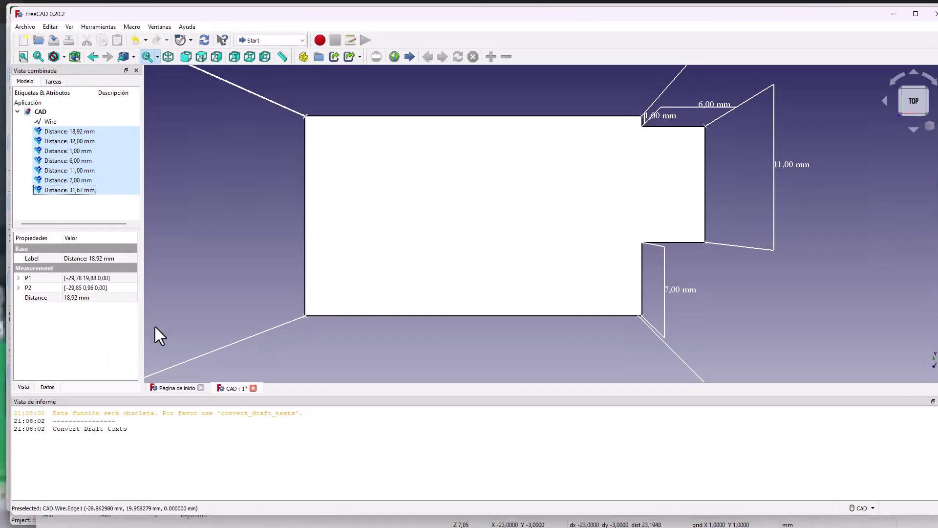
{"action": "left_click", "coordinate": [260, 142]}
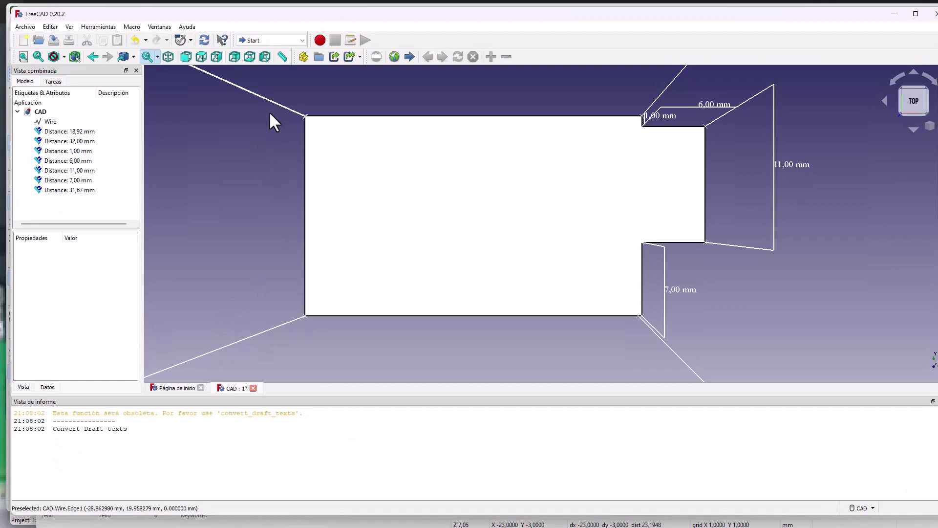
{"action": "left_click", "coordinate": [305, 170]}
{"action": "left_click", "coordinate": [375, 117], "text": "ctrl"}
{"action": "left_click", "coordinate": [647, 126], "text": "ctrl"}
{"action": "left_click", "coordinate": [642, 122], "text": "ctrl"}
{"action": "left_click", "coordinate": [705, 166], "text": "ctrl"}
{"action": "left_click", "coordinate": [686, 241], "text": "ctrl"}
{"action": "left_click", "coordinate": [642, 275], "text": "ctrl"}
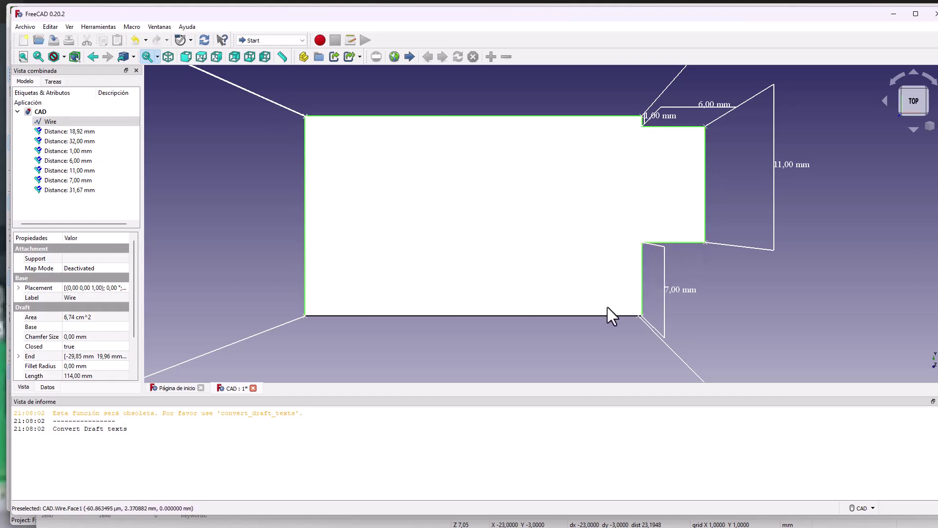
{"action": "left_click", "coordinate": [563, 315], "text": "ctrl"}
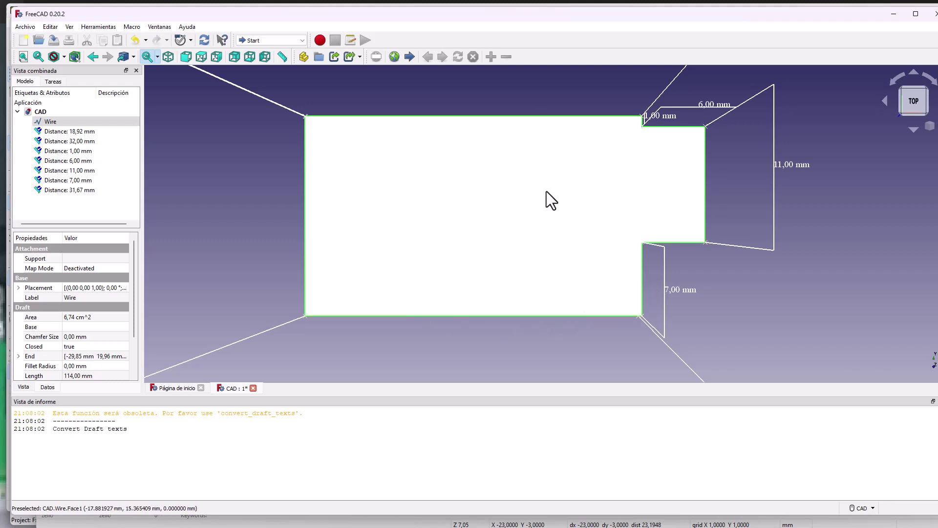
Export the selected outline as an Autodesk DXF 2D file, replacing pcb_cutArea.dxf in the Zaelio_USB_YHP folder.
{"action": "left_click", "coordinate": [21, 27]}
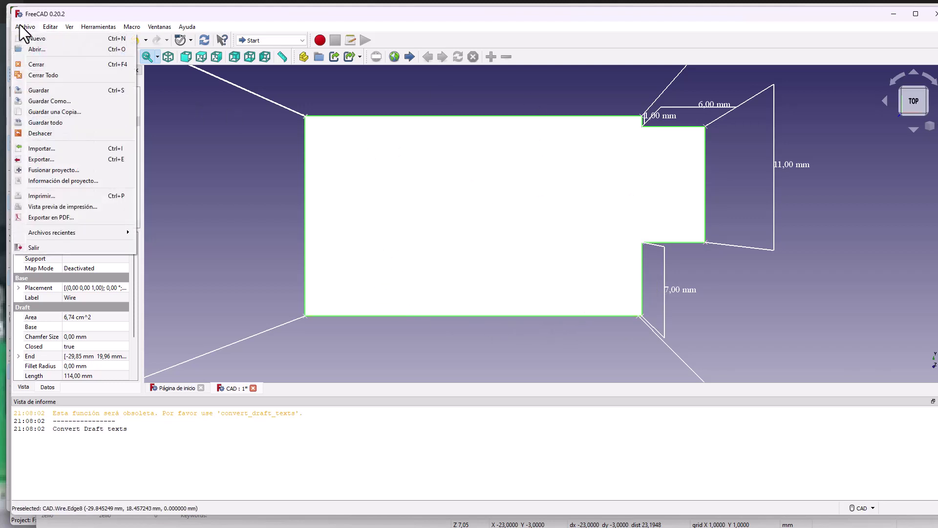
{"action": "left_click", "coordinate": [54, 158]}
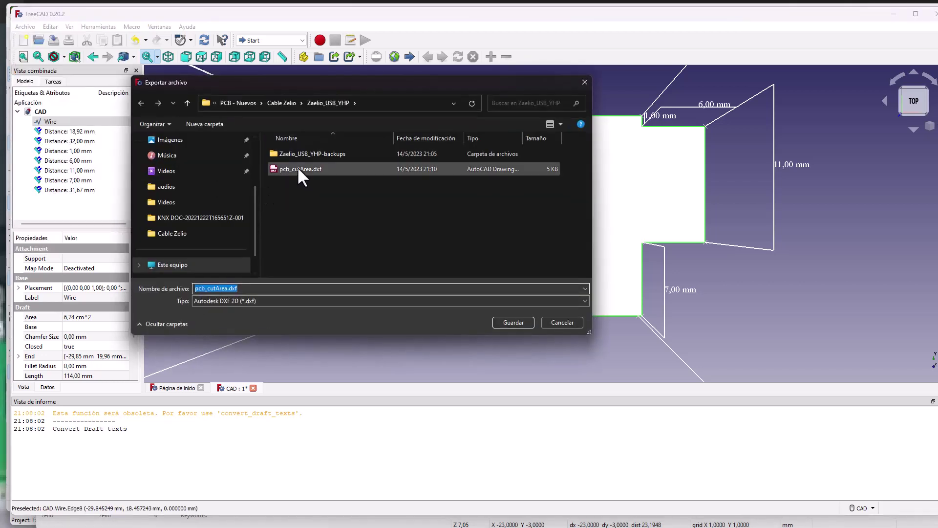
{"action": "left_click", "coordinate": [298, 168]}
{"action": "left_click", "coordinate": [518, 323]}
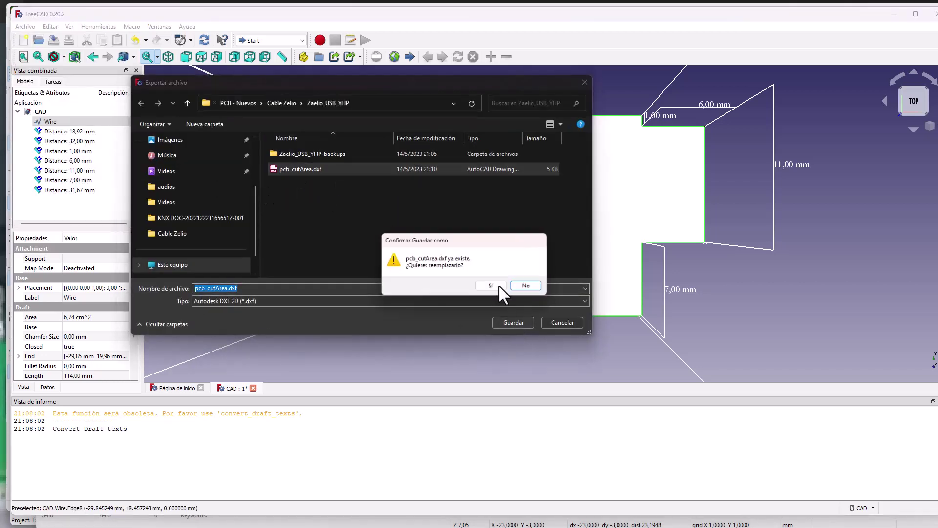
{"action": "left_click", "coordinate": [494, 285]}
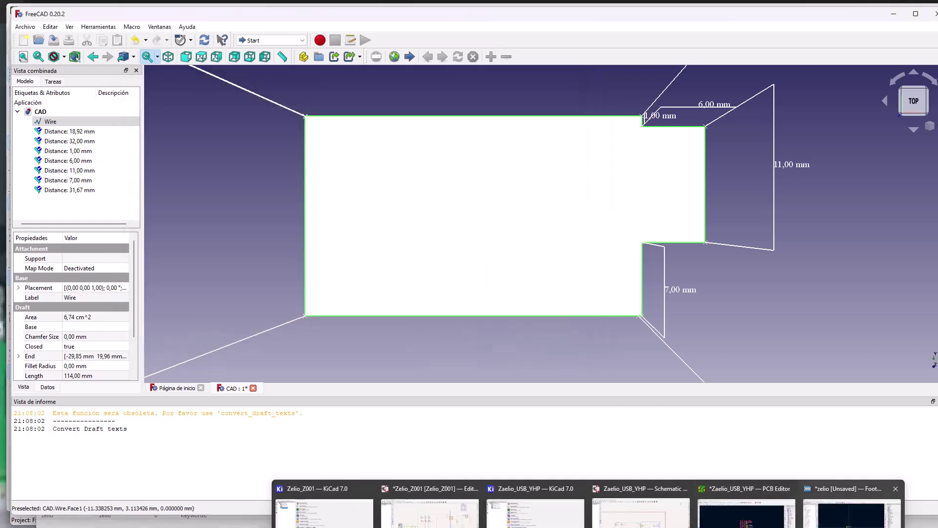
Return to the KiCad Footprint Editor and start a vector graphics import with the re-exported pcb_cutArea.dxf.
{"action": "left_click", "coordinate": [852, 505]}
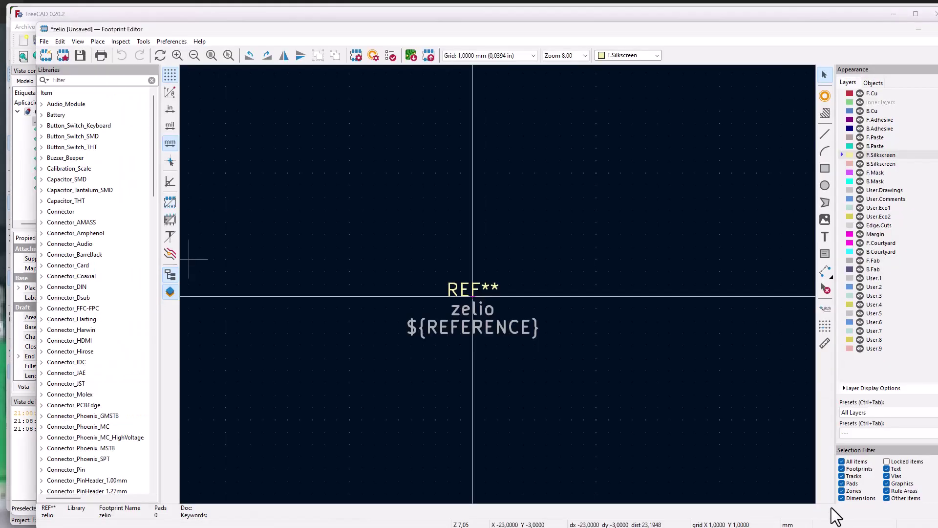
{"action": "left_click", "coordinate": [44, 41]}
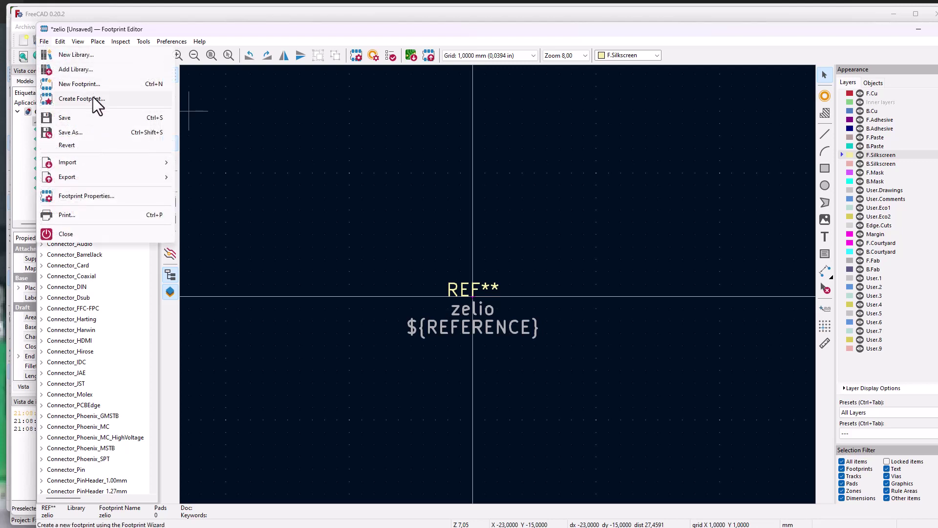
{"action": "mouse_move", "coordinate": [108, 168]}
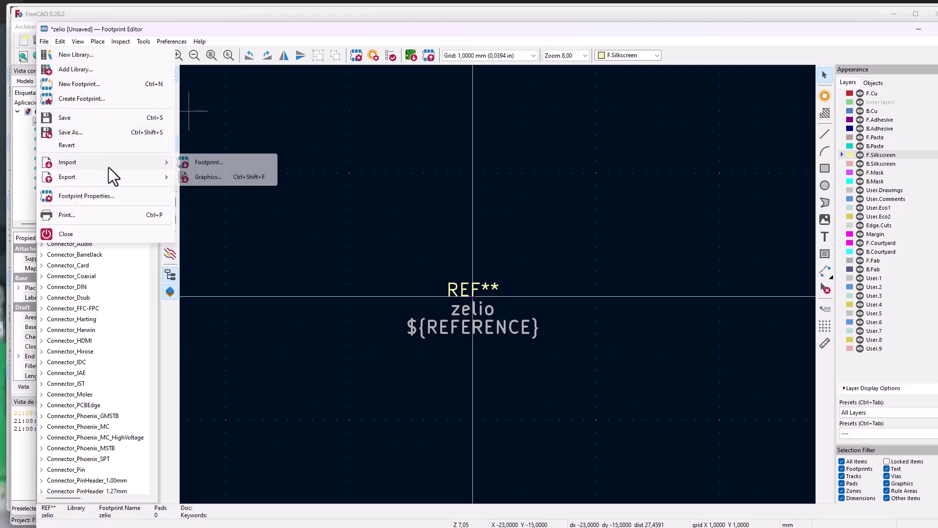
{"action": "left_click", "coordinate": [215, 177]}
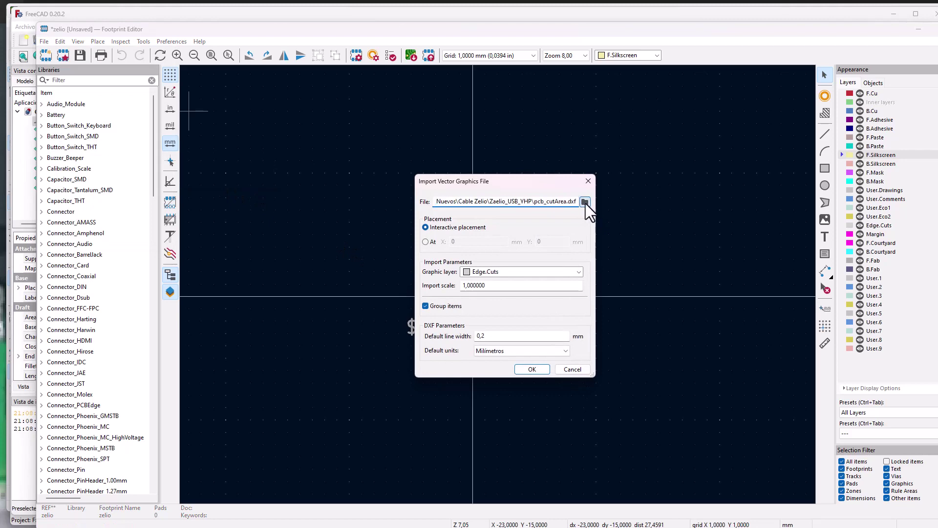
{"action": "left_click", "coordinate": [586, 202]}
{"action": "left_click", "coordinate": [198, 141]}
{"action": "left_click", "coordinate": [422, 294]}
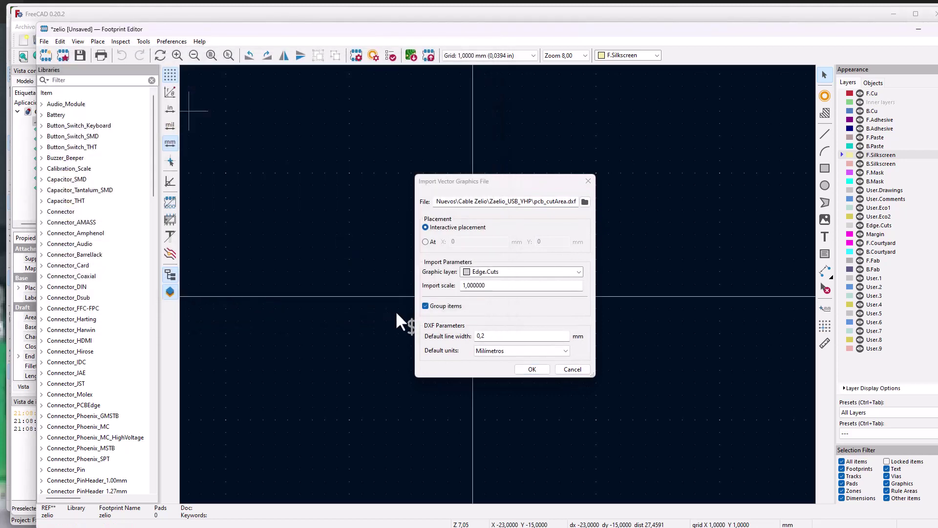
Import the outline onto Edge.Cuts at scale 1 in millimetres and place its lower-left corner on the origin.
{"action": "left_click", "coordinate": [532, 369]}
{"action": "scroll", "coordinate": [537, 288], "scroll_direction": "down", "scroll_amount": 5}
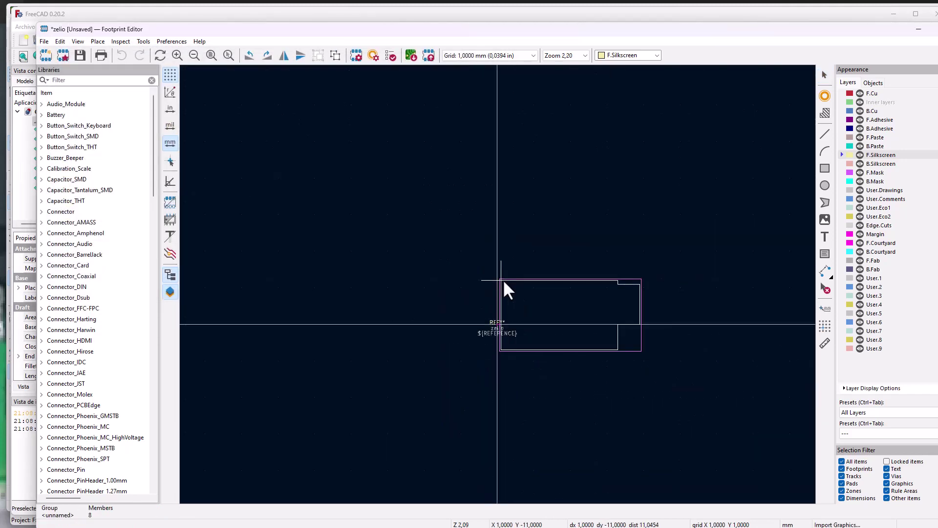
{"action": "scroll", "coordinate": [498, 293], "scroll_direction": "up", "scroll_amount": 3}
{"action": "scroll", "coordinate": [498, 293], "scroll_direction": "down", "scroll_amount": 1}
{"action": "middle_click_drag", "start_coordinate": [498, 293], "coordinate": [460, 142]}
{"action": "scroll", "coordinate": [460, 142], "scroll_direction": "up", "scroll_amount": 3}
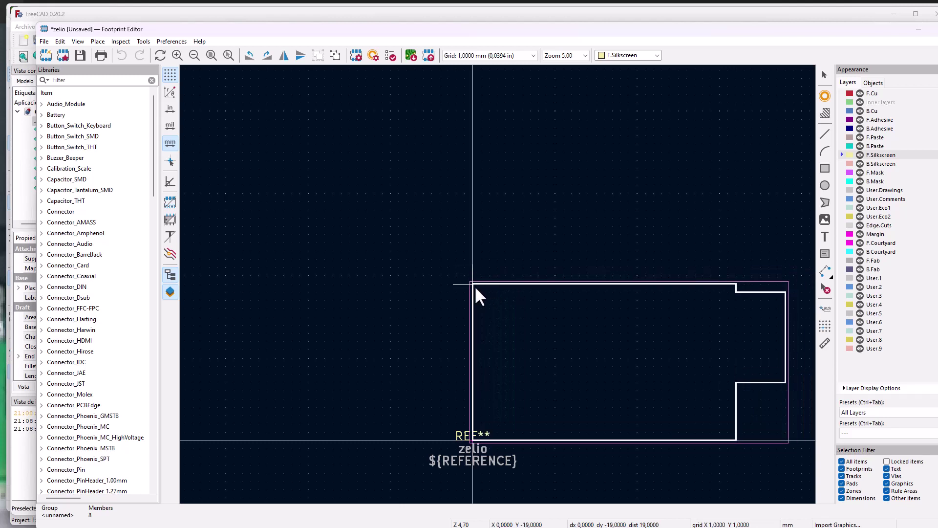
{"action": "left_click", "coordinate": [471, 283]}
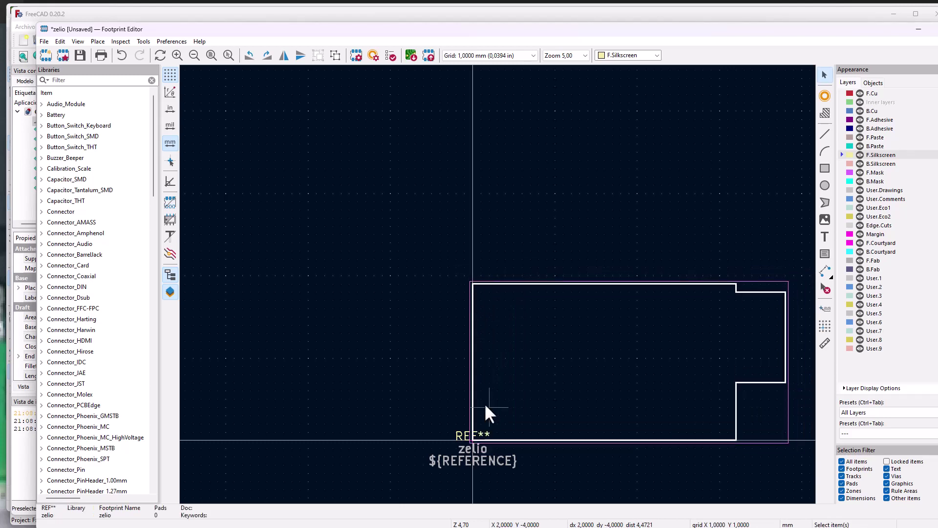
Examine how the outline's lower-left corner lines up with the origin, and check the overall board shape.
{"action": "scroll", "coordinate": [472, 447], "scroll_direction": "up", "scroll_amount": 3}
{"action": "scroll", "coordinate": [497, 284], "scroll_direction": "up", "scroll_amount": 5}
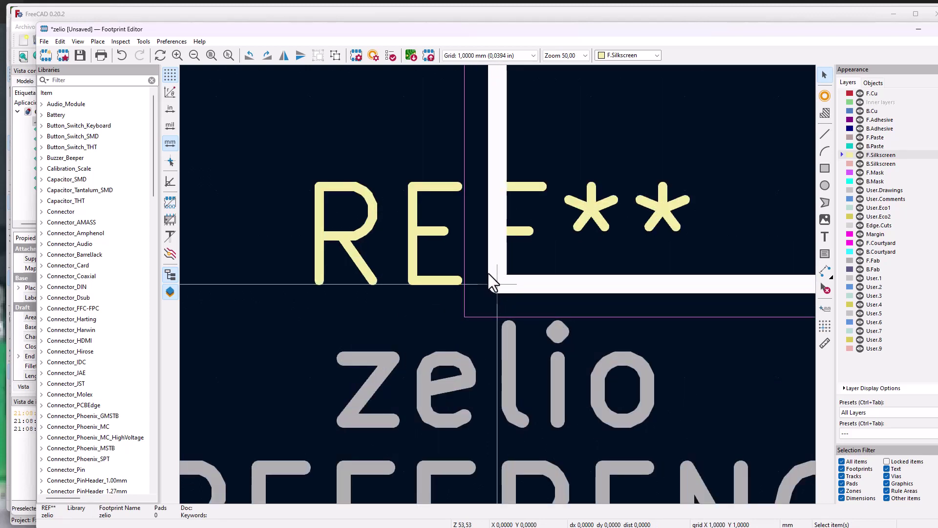
{"action": "scroll", "coordinate": [493, 273], "scroll_direction": "down", "scroll_amount": 8}
{"action": "middle_click_drag", "start_coordinate": [572, 299], "coordinate": [526, 385]}
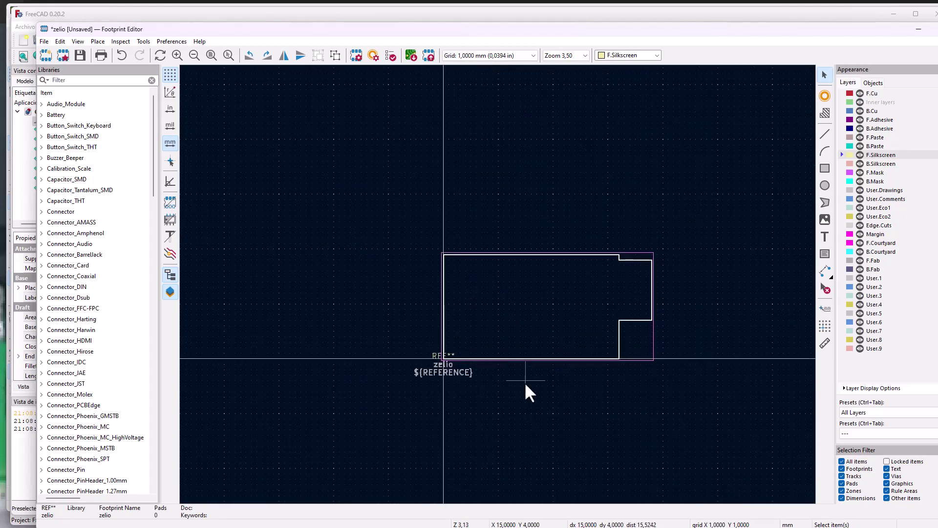
{"action": "left_click", "coordinate": [547, 411]}
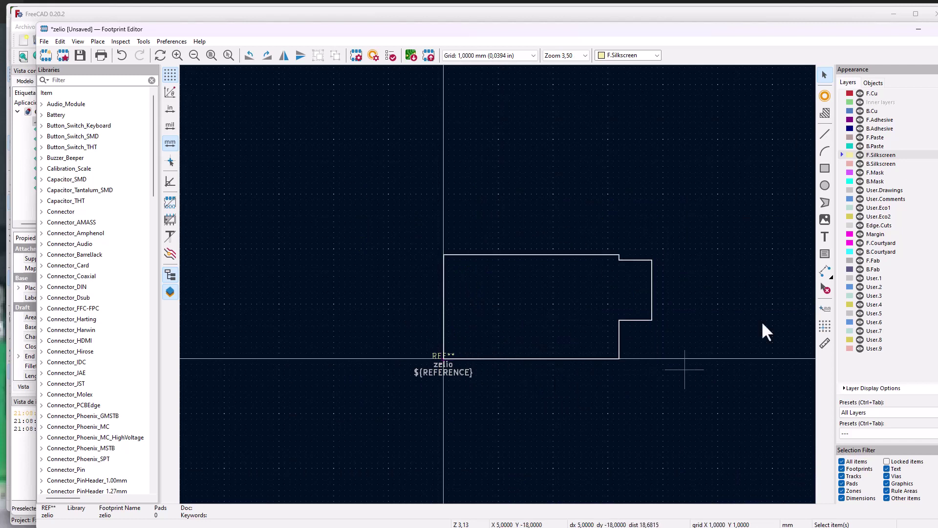
{"action": "scroll", "coordinate": [616, 345], "scroll_direction": "up", "scroll_amount": 3}
{"action": "scroll", "coordinate": [471, 274], "scroll_direction": "down", "scroll_amount": 3}
{"action": "scroll", "coordinate": [440, 256], "scroll_direction": "up", "scroll_amount": 2}
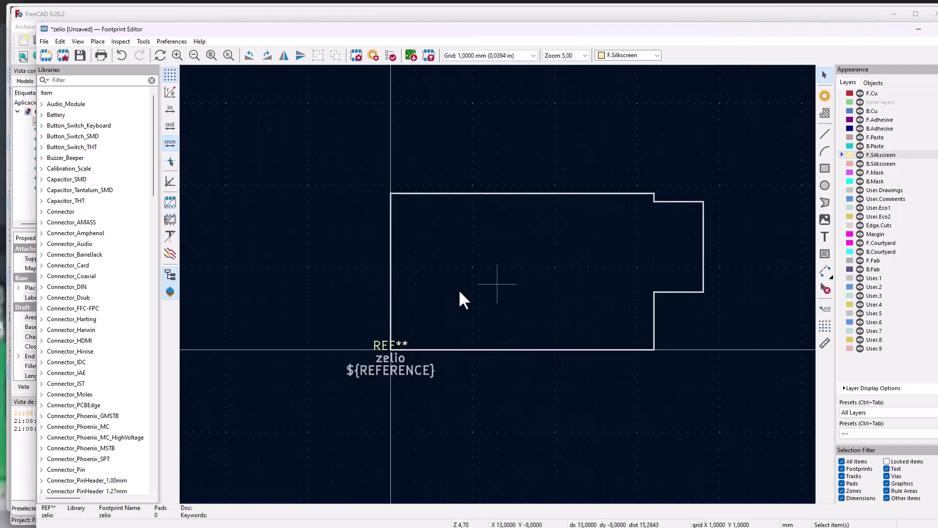
Start saving the zelio footprint, look through the available libraries, and begin a new library in the Global library table.
{"action": "left_click", "coordinate": [81, 57]}
{"action": "scroll", "coordinate": [560, 284], "scroll_direction": "down", "scroll_amount": 2}
{"action": "scroll", "coordinate": [564, 288], "scroll_direction": "up", "scroll_amount": 2}
{"action": "left_click_drag", "start_coordinate": [647, 256], "coordinate": [667, 327]}
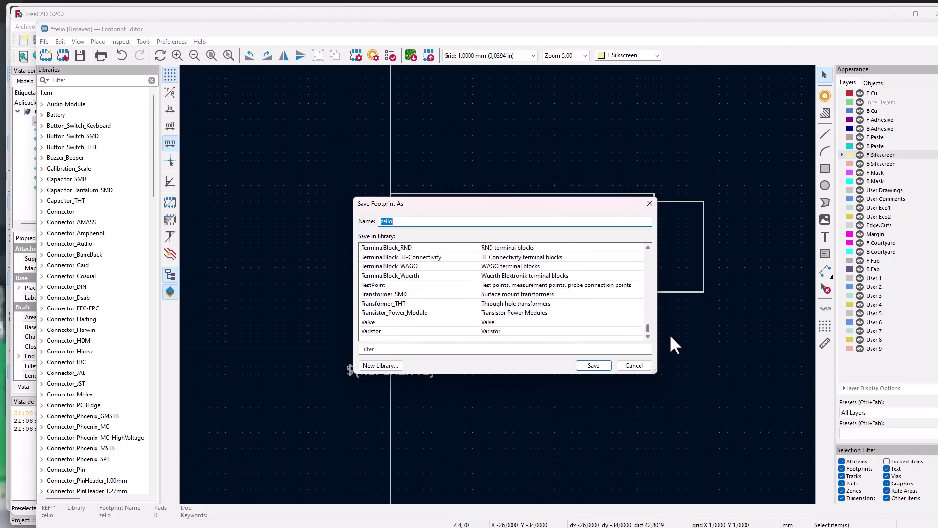
{"action": "left_click_drag", "start_coordinate": [648, 328], "coordinate": [657, 236]}
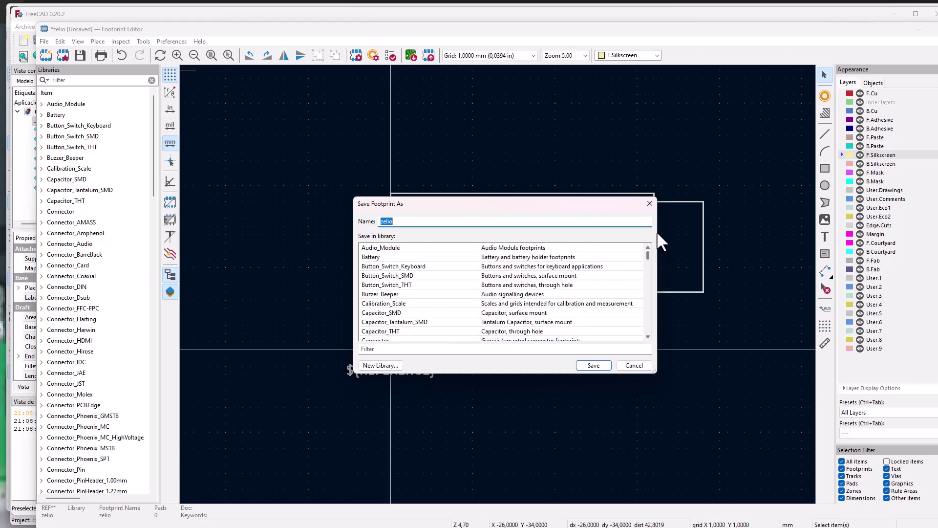
{"action": "left_click", "coordinate": [380, 365]}
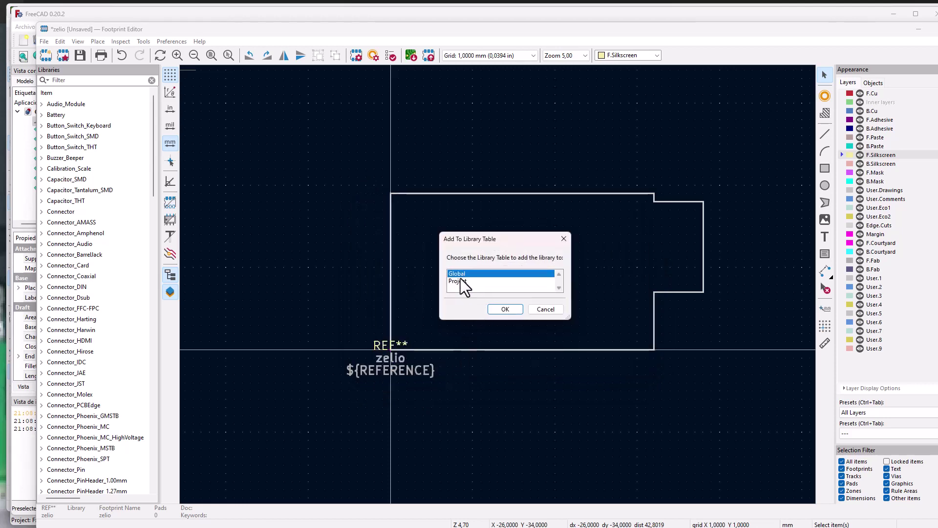
{"action": "left_click", "coordinate": [505, 310]}
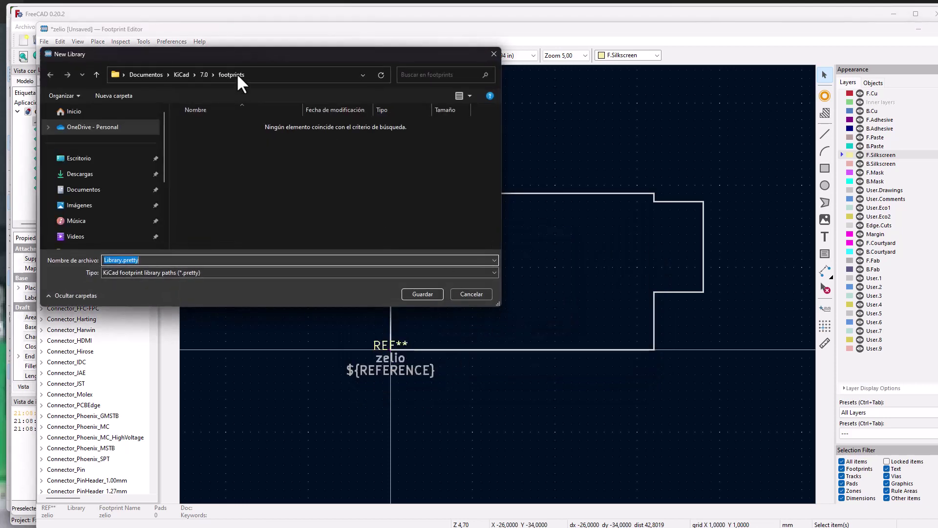
Create the new footprint library as LibraryZelio.pretty in the Zaelio_USB_YHP project folder.
{"action": "left_click_drag", "start_coordinate": [247, 55], "coordinate": [455, 132]}
{"action": "scroll", "coordinate": [315, 286], "scroll_direction": "down", "scroll_amount": 2}
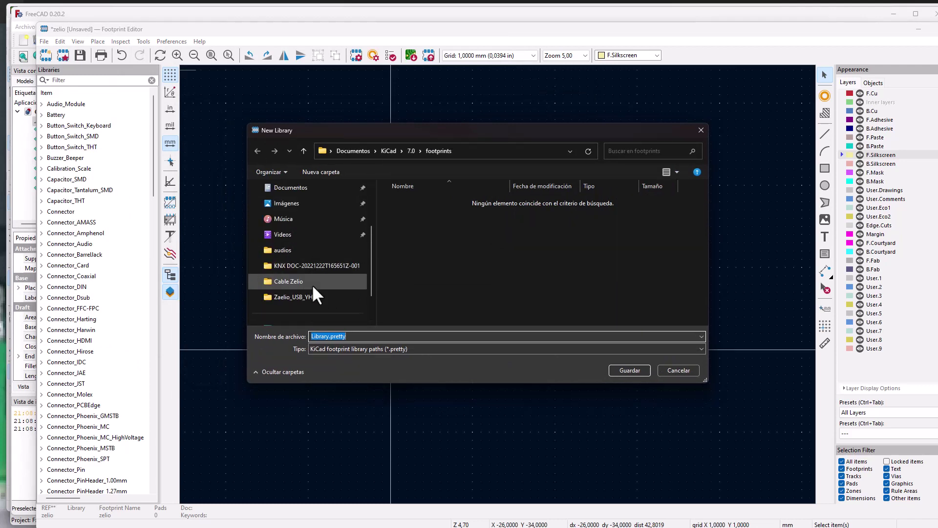
{"action": "left_click", "coordinate": [301, 296]}
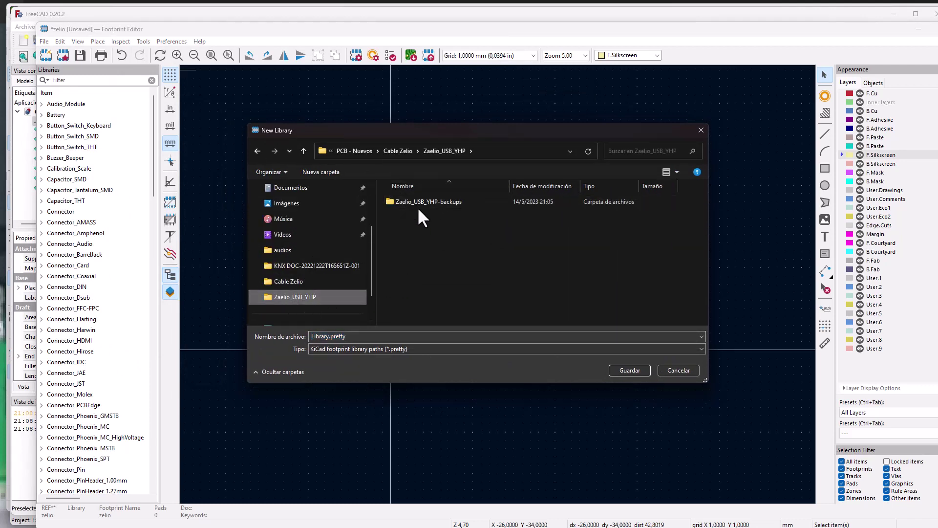
{"action": "double_click", "coordinate": [328, 336]}
{"action": "left_click", "coordinate": [328, 336]}
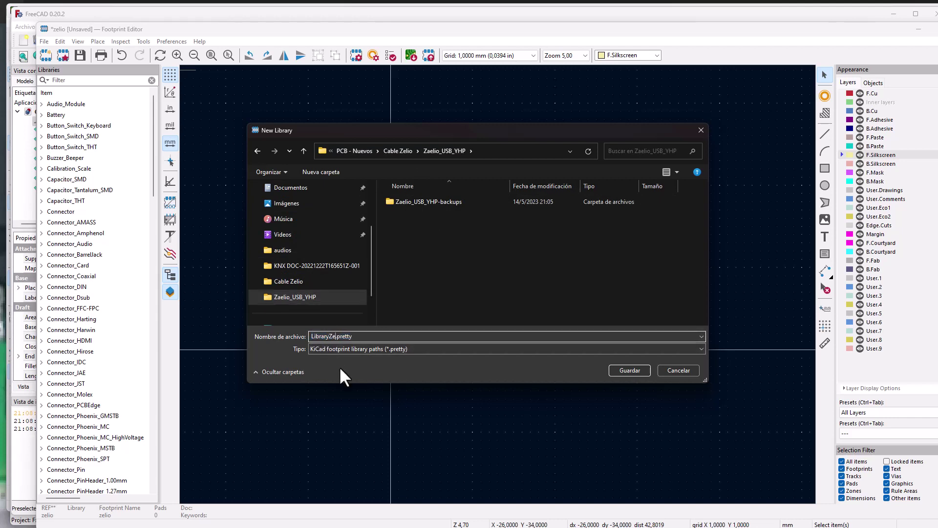
{"action": "left_click", "coordinate": [629, 369]}
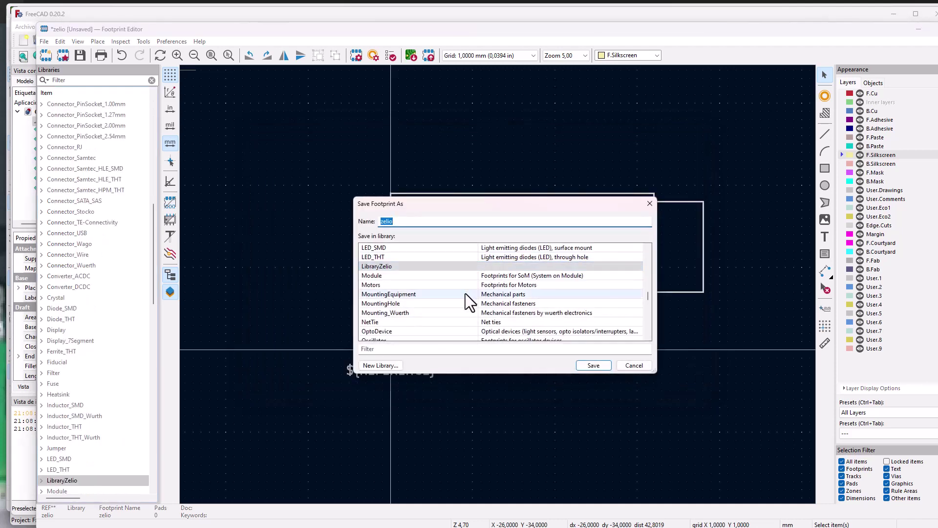
Save the zelio footprint in LibraryZelio, check it in the library tree, and close the Footprint Editor.
{"action": "left_click", "coordinate": [593, 365]}
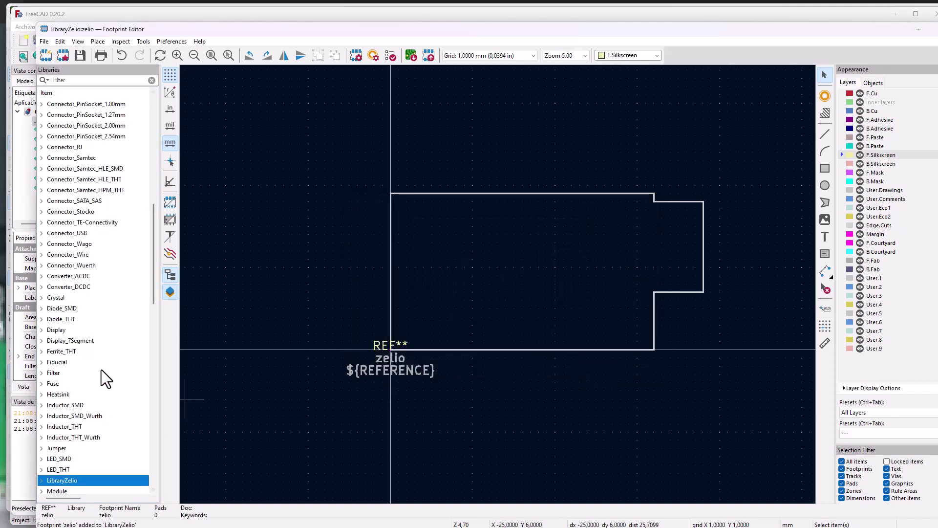
{"action": "scroll", "coordinate": [87, 400], "scroll_direction": "down", "scroll_amount": 5}
{"action": "left_click", "coordinate": [41, 319]}
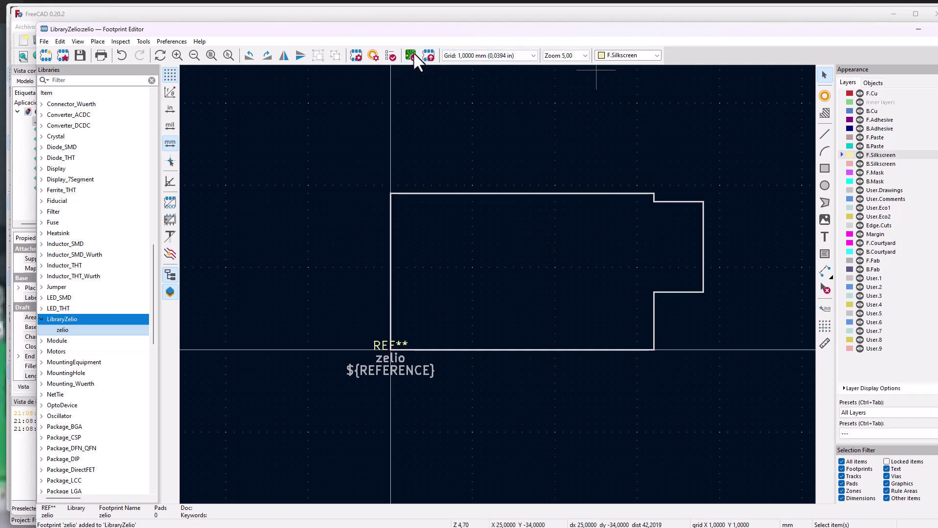
{"action": "left_click_drag", "start_coordinate": [463, 27], "coordinate": [266, 104]}
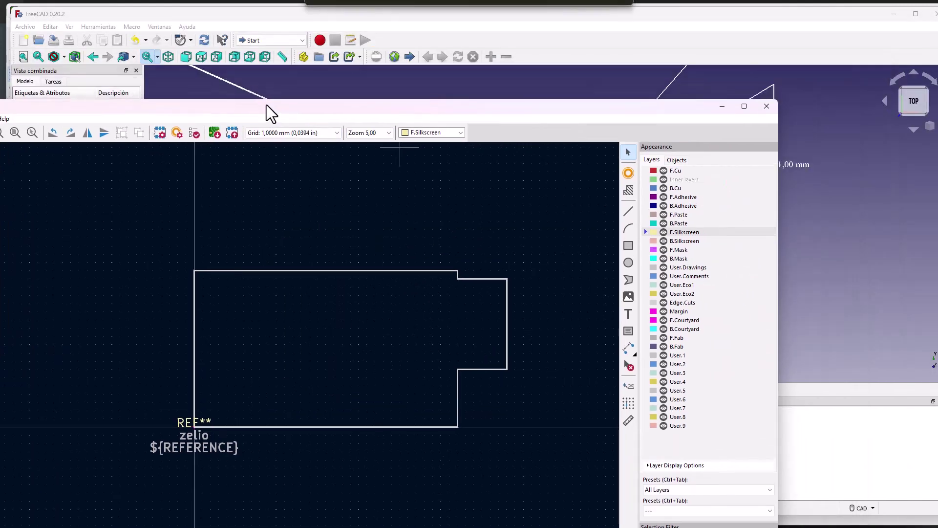
{"action": "left_click", "coordinate": [765, 106]}
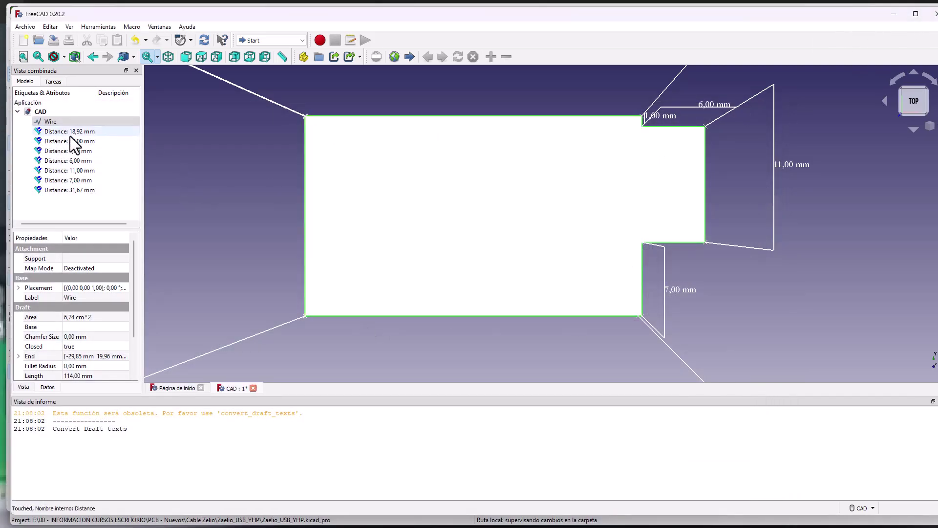
Close FreeCAD, saving the CAD document, and bring up the Zaelio_USB_YHP board in the KiCad PCB Editor.
{"action": "left_click", "coordinate": [933, 14]}
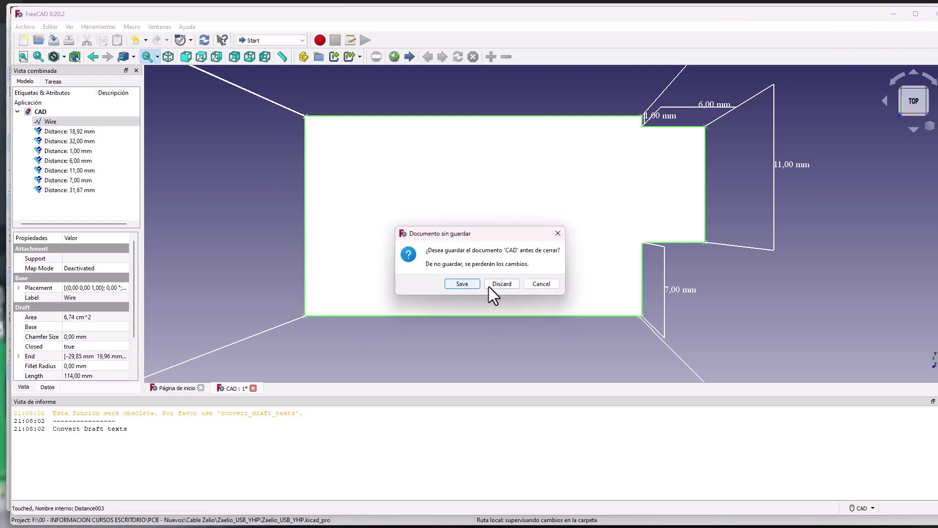
{"action": "left_click", "coordinate": [465, 285]}
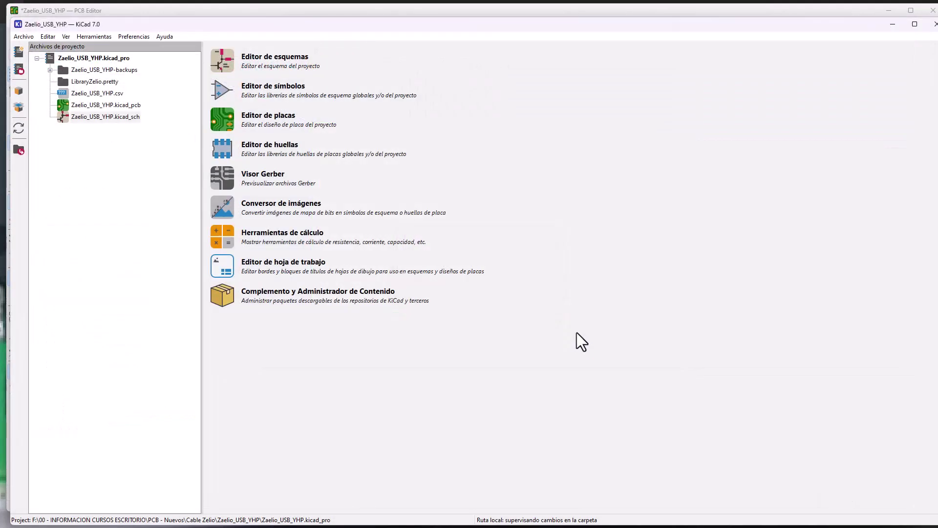
{"action": "mouse_move", "coordinate": [353, 27]}
{"action": "left_mouse_down"}
{"action": "mouse_move", "coordinate": [362, 23]}
{"action": "mouse_move", "coordinate": [356, 35]}
{"action": "left_mouse_up"}
{"action": "left_click", "coordinate": [895, 30]}
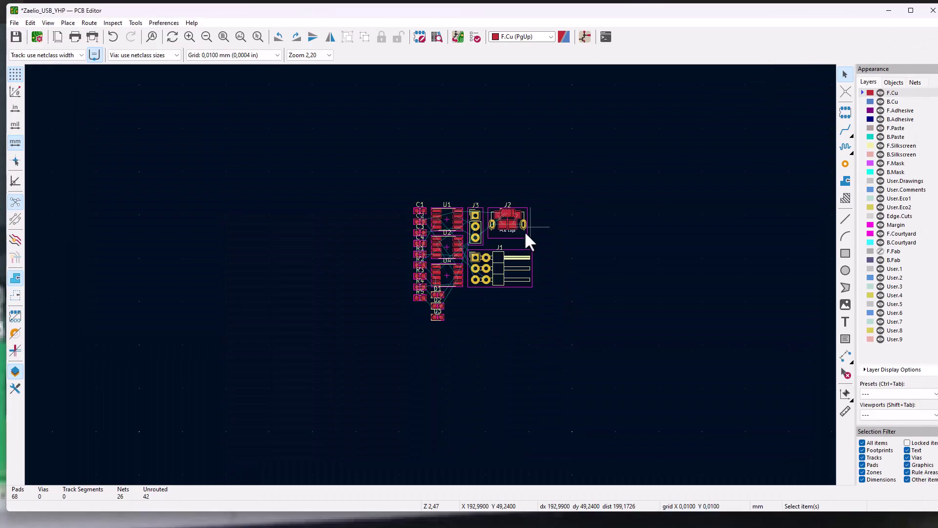
Choose the zelio footprint from LibraryZelio for placement, comparing its preview with PCB_Zelio from the Symbol library.
{"action": "left_click", "coordinate": [848, 117]}
{"action": "left_click", "coordinate": [606, 180]}
{"action": "left_click_drag", "start_coordinate": [306, 62], "coordinate": [496, 145]}
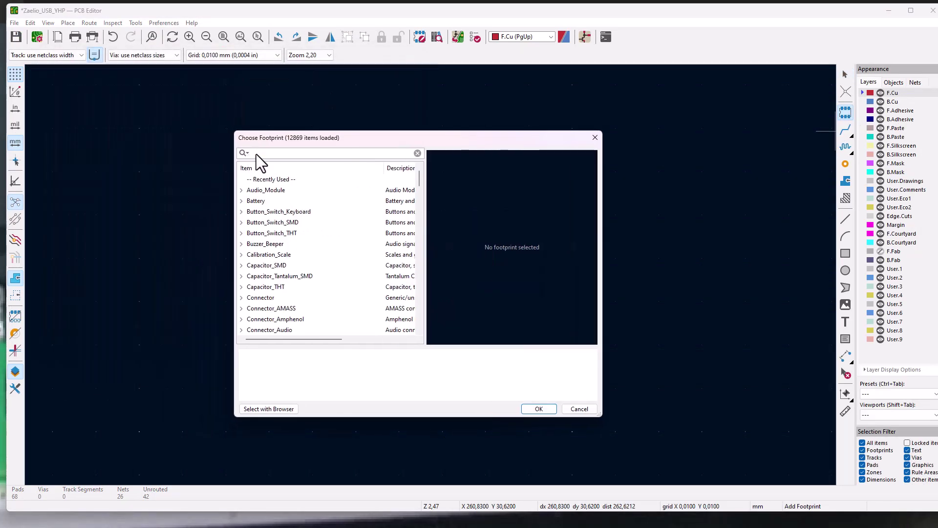
{"action": "type", "text": "zelio"}
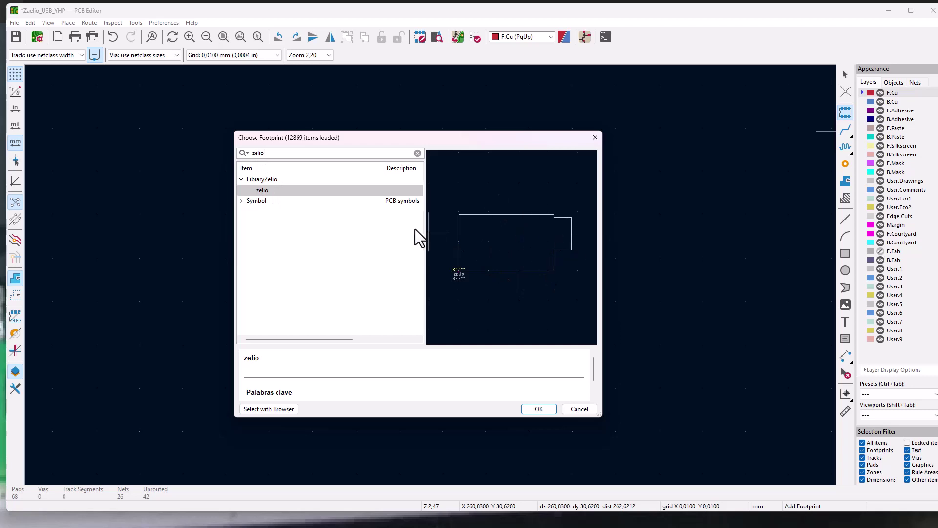
{"action": "left_click", "coordinate": [242, 201]}
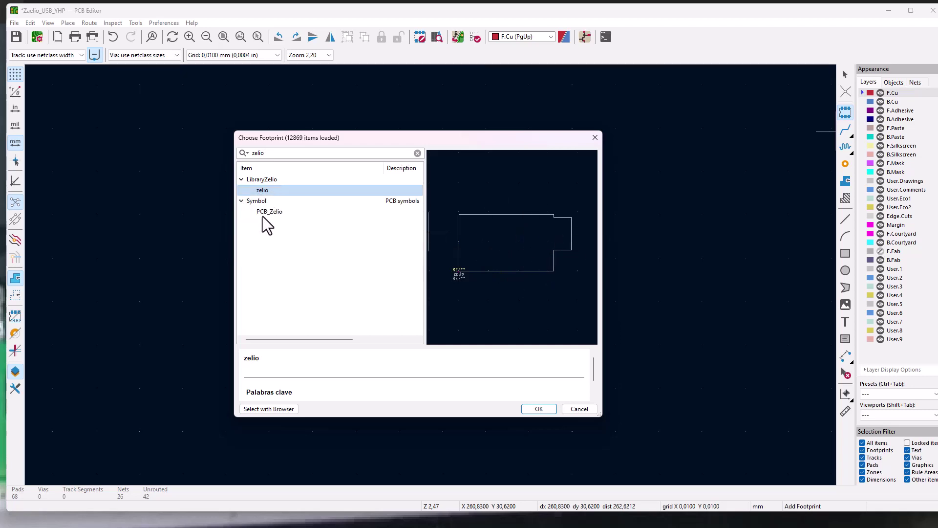
{"action": "left_click", "coordinate": [269, 212]}
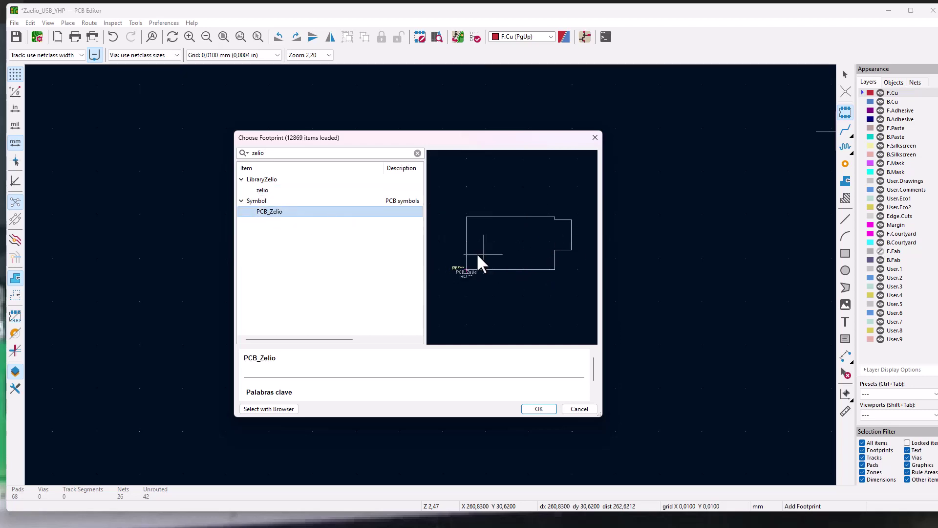
{"action": "left_click", "coordinate": [267, 190]}
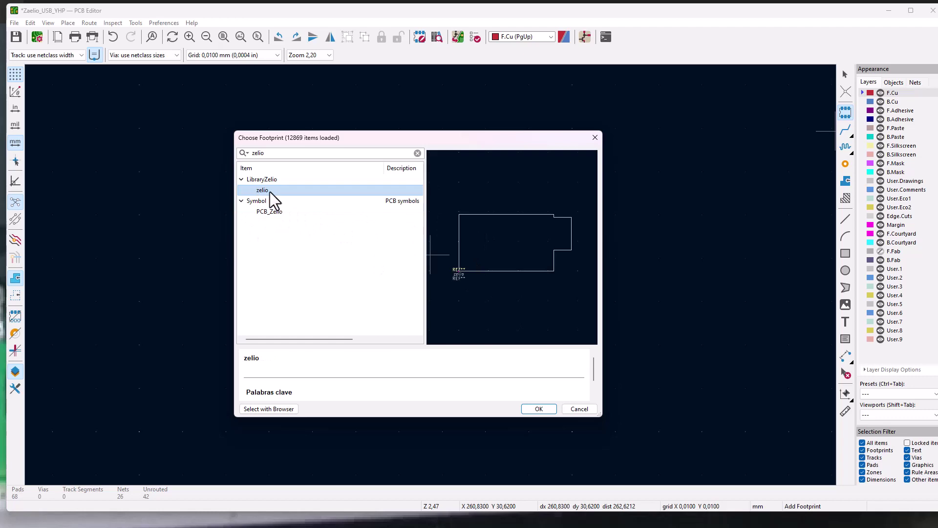
{"action": "left_click", "coordinate": [538, 408]}
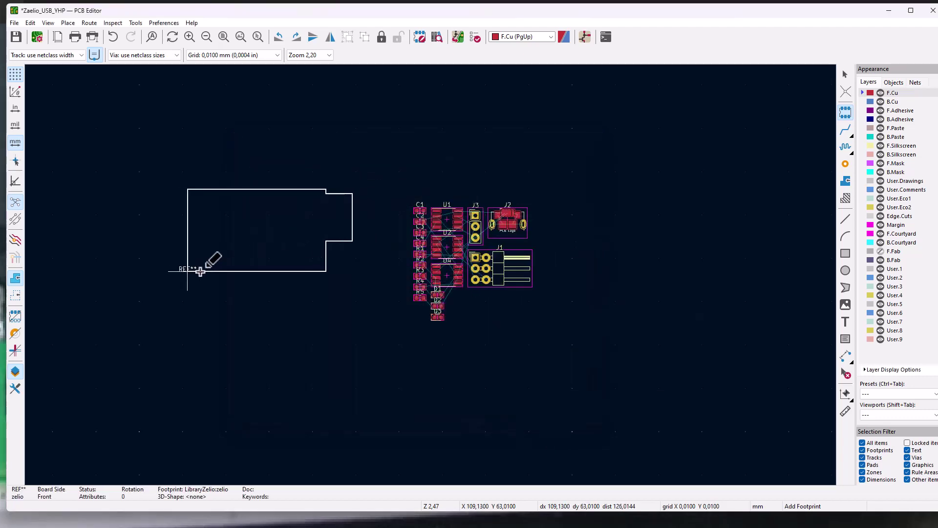
Place the zelio board outline on the layout, in the free space to the left of the component group.
{"action": "scroll", "coordinate": [420, 276], "scroll_direction": "down", "scroll_amount": 5}
{"action": "scroll", "coordinate": [420, 276], "scroll_direction": "up", "scroll_amount": 5}
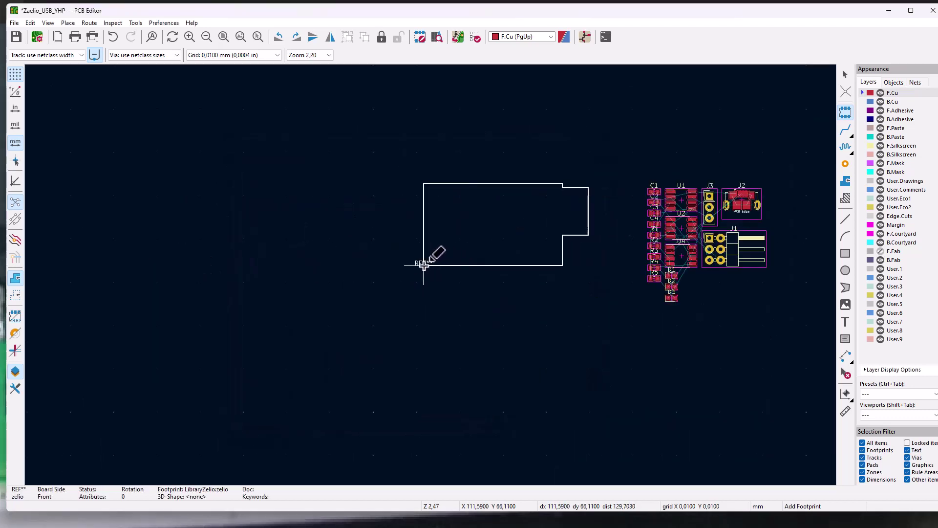
{"action": "scroll", "coordinate": [435, 261], "scroll_direction": "down", "scroll_amount": 3}
{"action": "scroll", "coordinate": [431, 268], "scroll_direction": "up", "scroll_amount": 6}
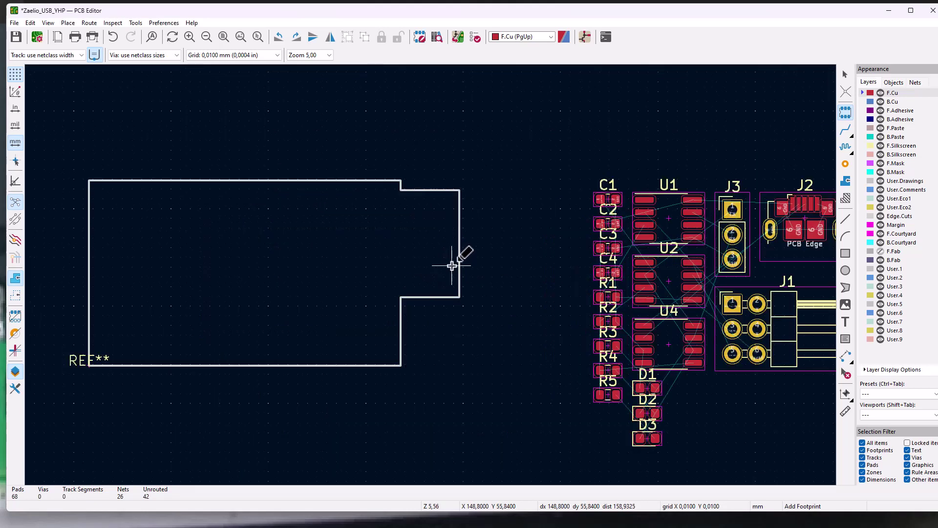
{"action": "left_click", "coordinate": [451, 265]}
{"action": "scroll", "coordinate": [426, 273], "scroll_direction": "down", "scroll_amount": 3}
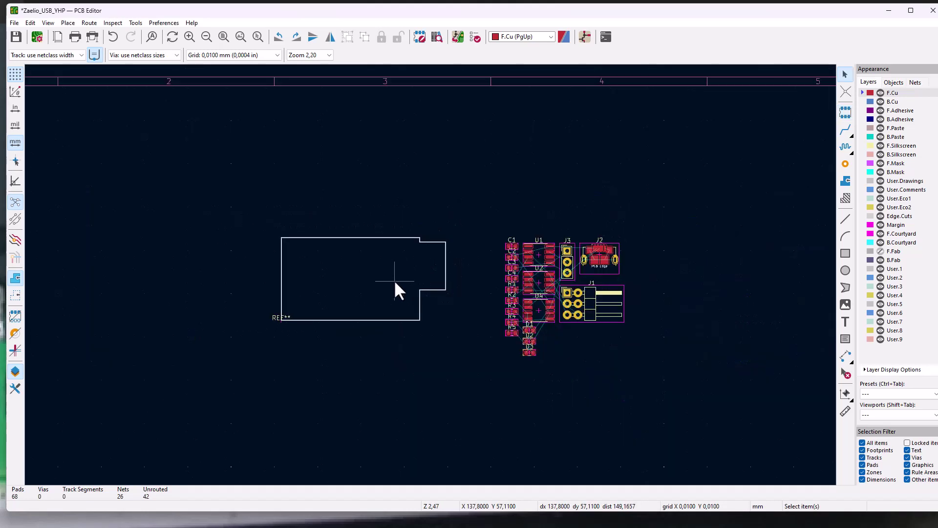
Move connector J1 onto the outline's protruding right tab, with its pins extending beyond the board edge.
{"action": "left_click", "coordinate": [595, 309]}
{"action": "scroll", "coordinate": [608, 318], "scroll_direction": "up", "scroll_amount": 2}
{"action": "middle_click_drag", "start_coordinate": [365, 301], "coordinate": [591, 306]}
{"action": "key", "text": "m"}
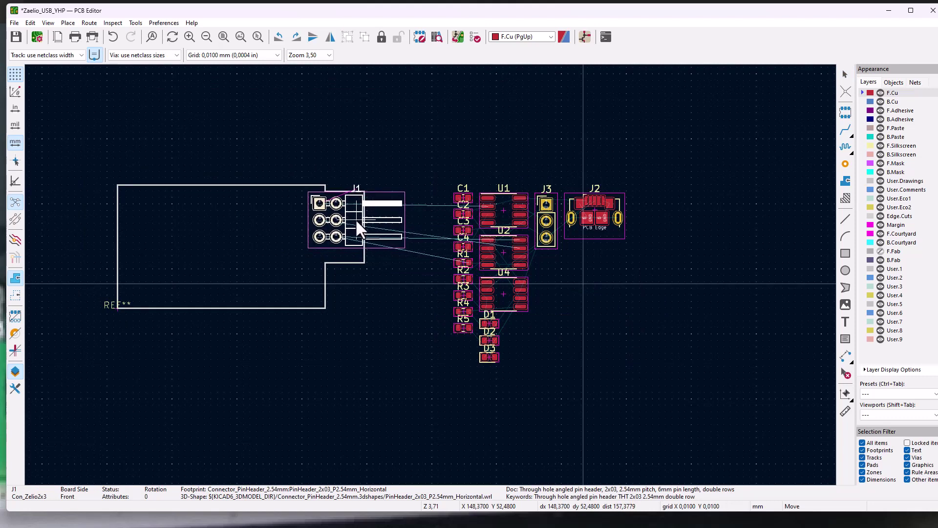
{"action": "scroll", "coordinate": [355, 218], "scroll_direction": "up", "scroll_amount": 5}
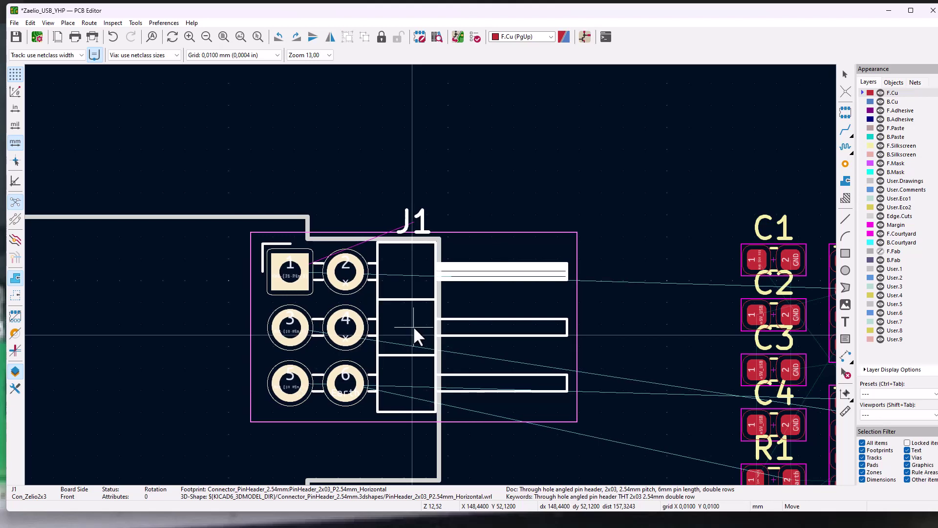
{"action": "left_click", "coordinate": [412, 325]}
{"action": "left_click", "coordinate": [498, 183]}
{"action": "scroll", "coordinate": [415, 295], "scroll_direction": "down", "scroll_amount": 3}
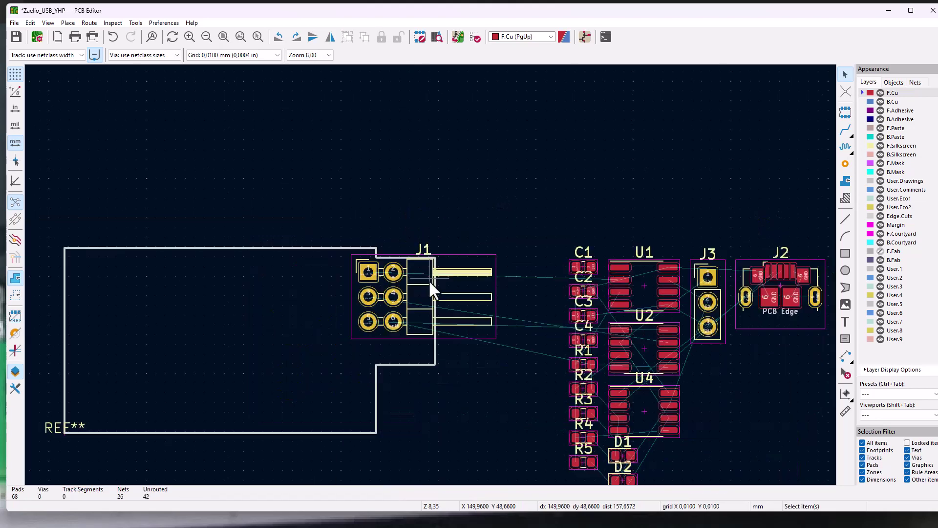
Check J1's pin nets and move chip U1 inside the board outline, near the upper edge to the left of J1.
{"action": "scroll", "coordinate": [428, 286], "scroll_direction": "up", "scroll_amount": 5}
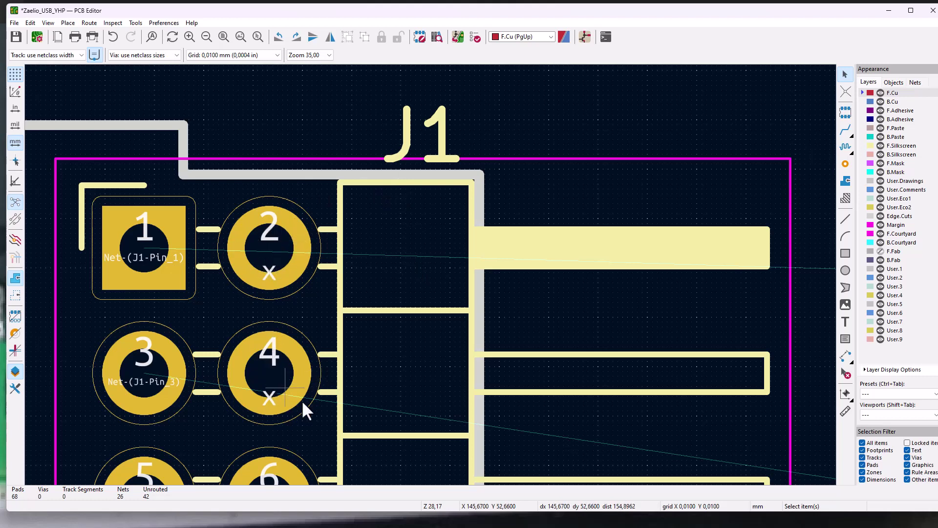
{"action": "scroll", "coordinate": [159, 256], "scroll_direction": "up", "scroll_amount": 5}
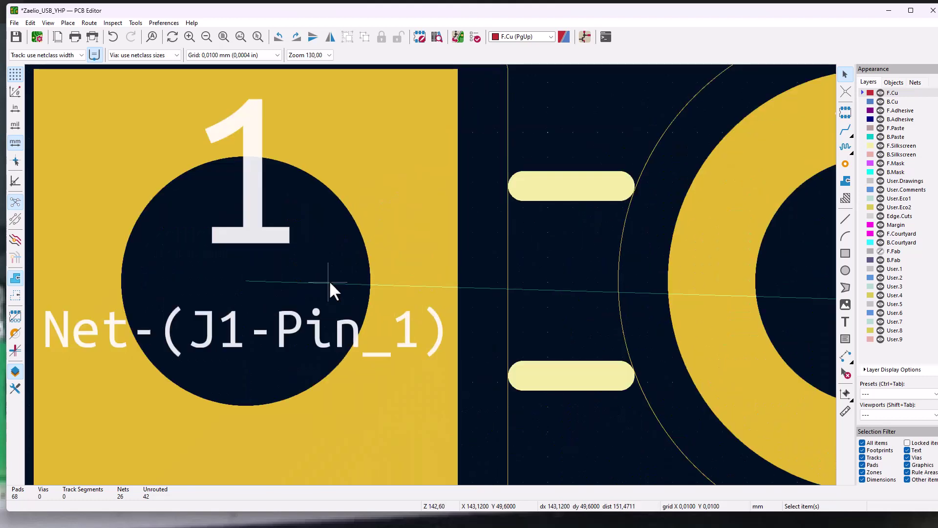
{"action": "scroll", "coordinate": [382, 300], "scroll_direction": "down", "scroll_amount": 10}
{"action": "scroll", "coordinate": [495, 287], "scroll_direction": "up", "scroll_amount": 3}
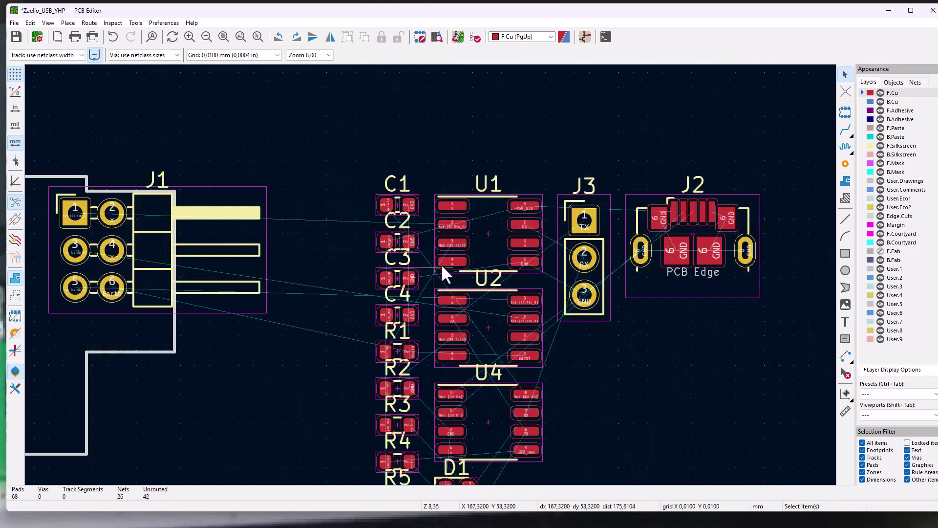
{"action": "scroll", "coordinate": [418, 278], "scroll_direction": "down", "scroll_amount": 3}
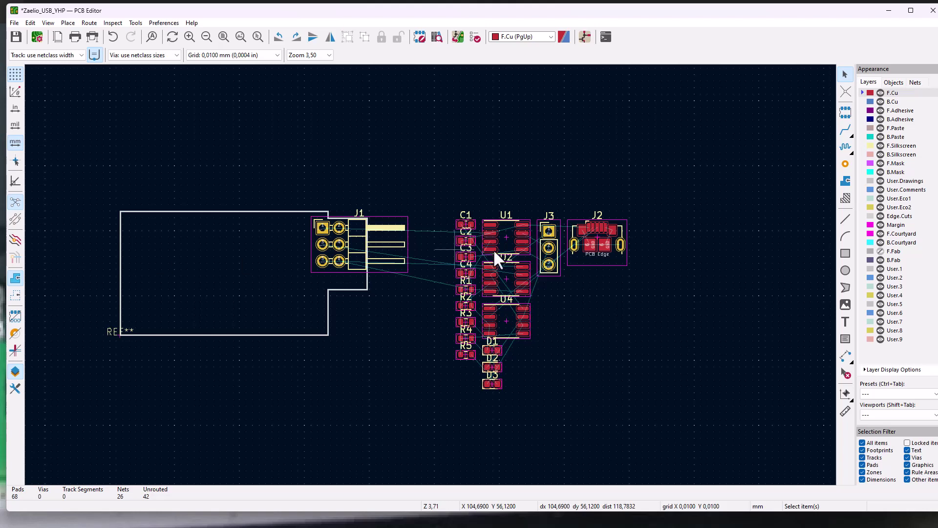
{"action": "left_click", "coordinate": [508, 228]}
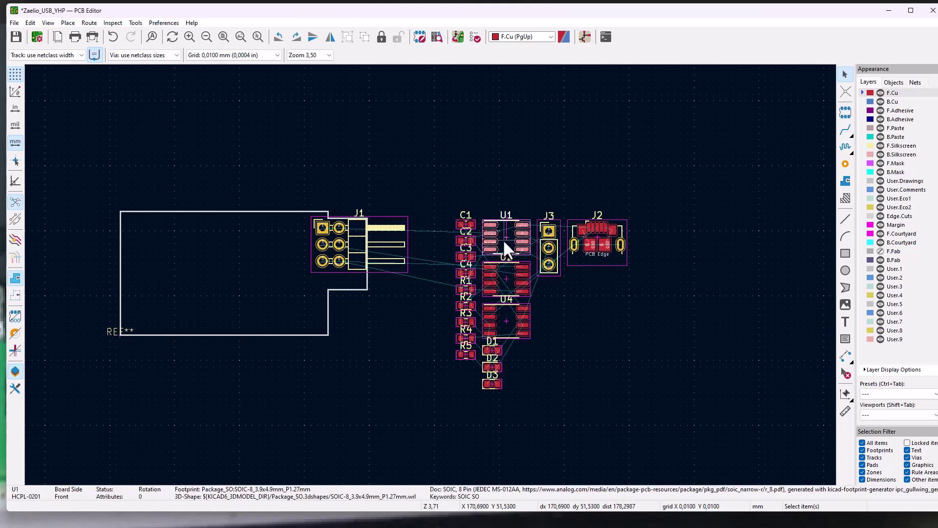
{"action": "left_click_drag", "start_coordinate": [509, 233], "coordinate": [271, 238]}
{"action": "scroll", "coordinate": [271, 237], "scroll_direction": "up", "scroll_amount": 9}
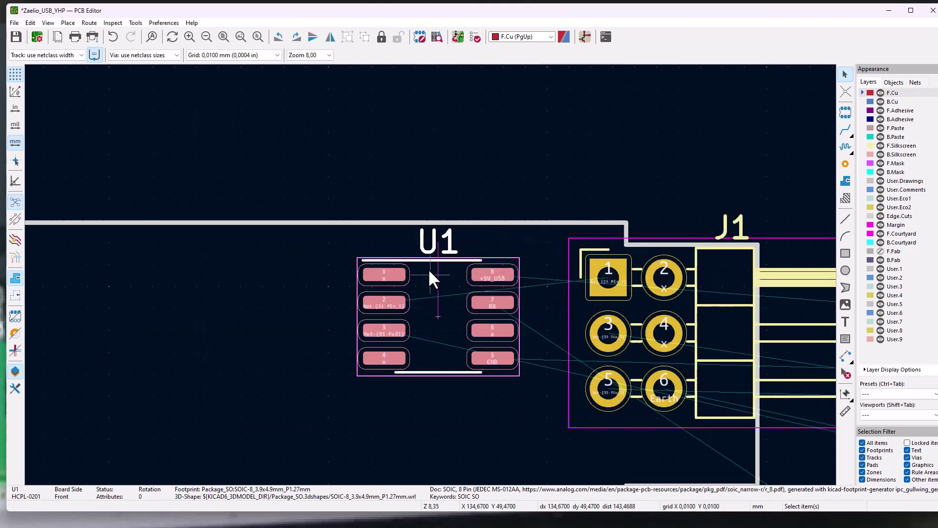
Check U1's pad connections and move chip U2 inside the board outline, directly below U1.
{"action": "scroll", "coordinate": [438, 293], "scroll_direction": "down", "scroll_amount": 4}
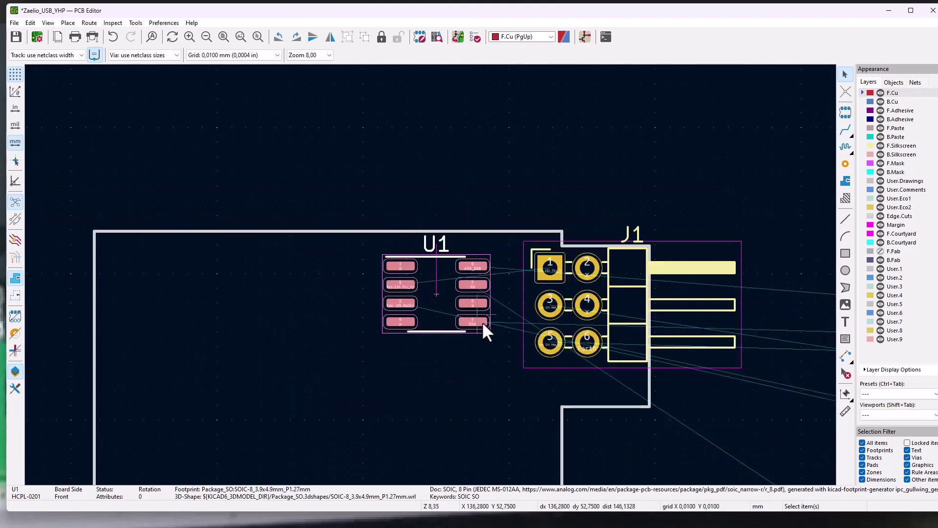
{"action": "scroll", "coordinate": [430, 278], "scroll_direction": "down", "scroll_amount": 3}
{"action": "scroll", "coordinate": [461, 266], "scroll_direction": "up", "scroll_amount": 7}
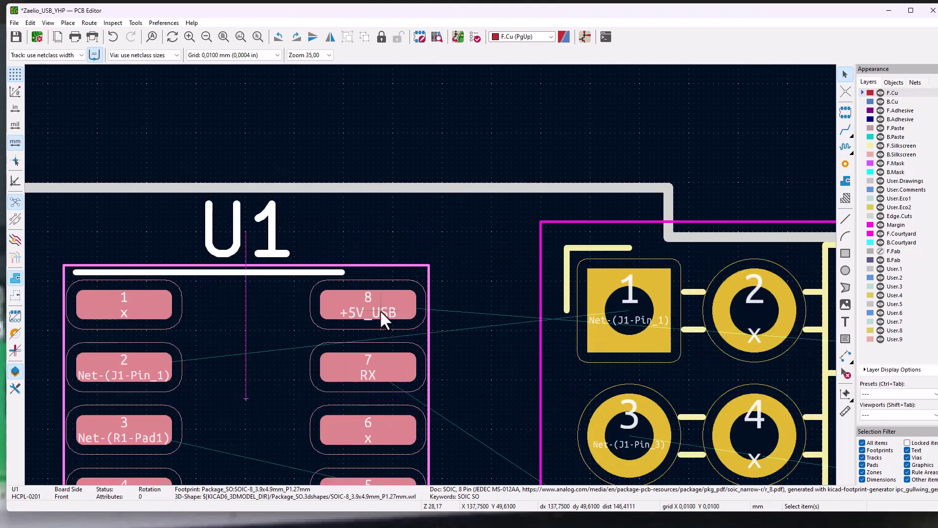
{"action": "scroll", "coordinate": [380, 313], "scroll_direction": "down", "scroll_amount": 7}
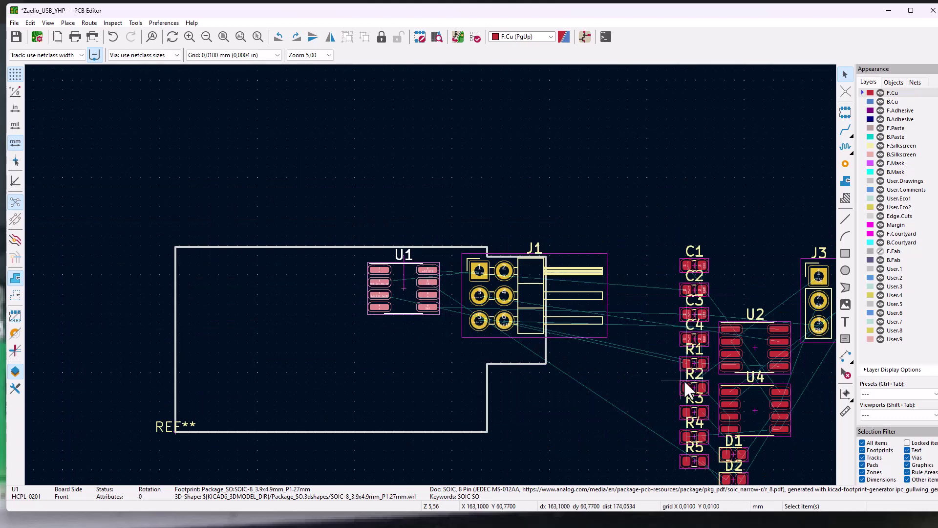
{"action": "left_click", "coordinate": [768, 357]}
{"action": "key", "text": "m"}
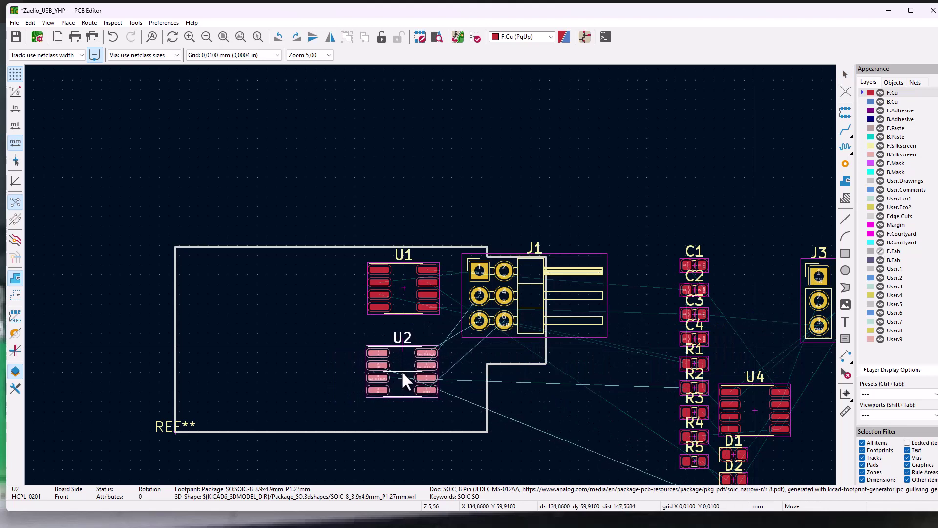
{"action": "left_click", "coordinate": [404, 370]}
Examine U2's pad connections to J1 and select chip U4 among the unplaced components.
{"action": "scroll", "coordinate": [430, 281], "scroll_direction": "up", "scroll_amount": 6}
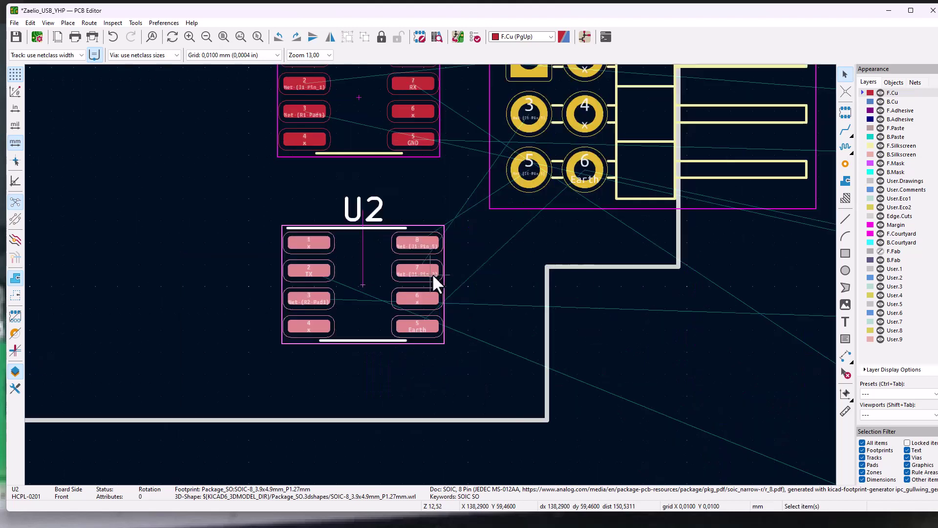
{"action": "scroll", "coordinate": [436, 250], "scroll_direction": "down", "scroll_amount": 2}
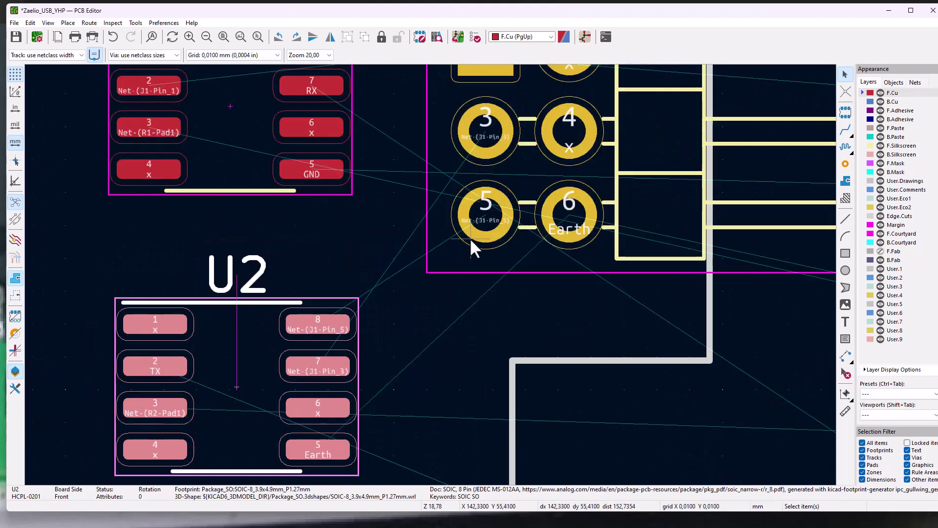
{"action": "scroll", "coordinate": [482, 240], "scroll_direction": "up", "scroll_amount": 2}
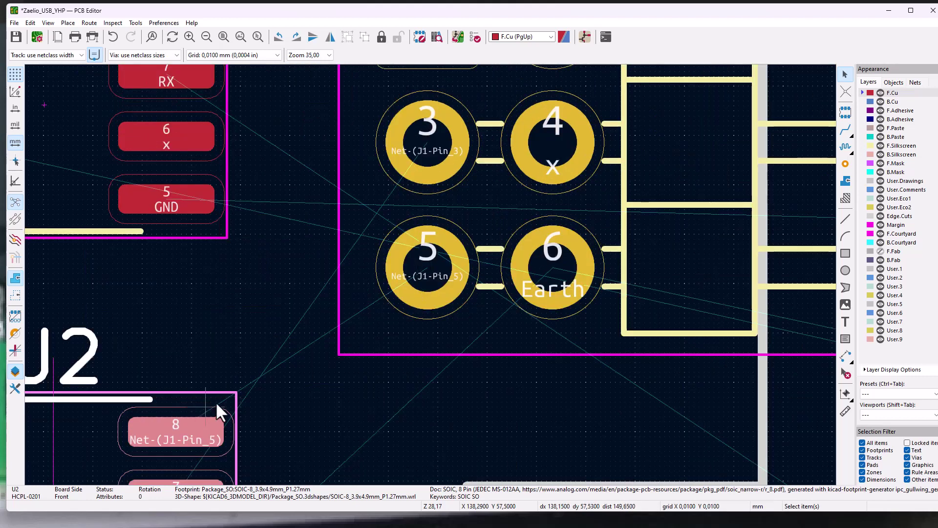
{"action": "scroll", "coordinate": [458, 288], "scroll_direction": "down", "scroll_amount": 6}
{"action": "left_click", "coordinate": [755, 345]}
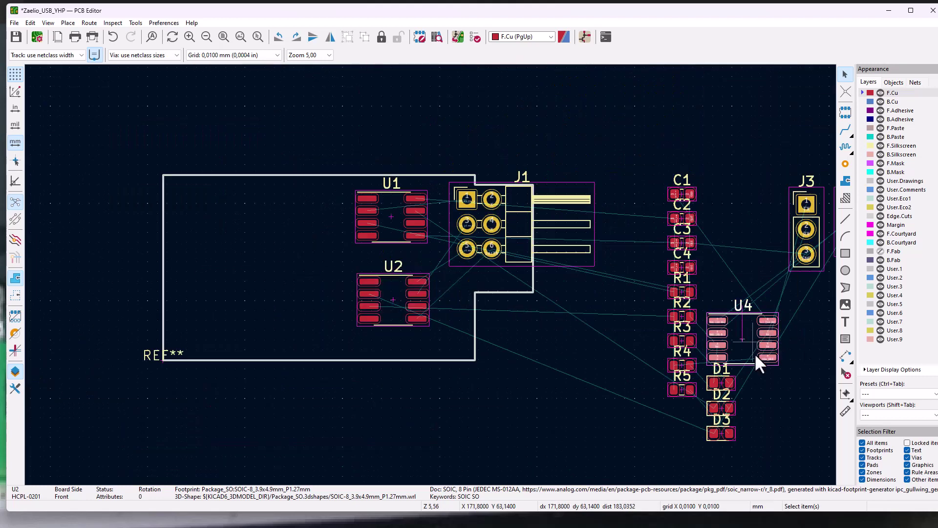